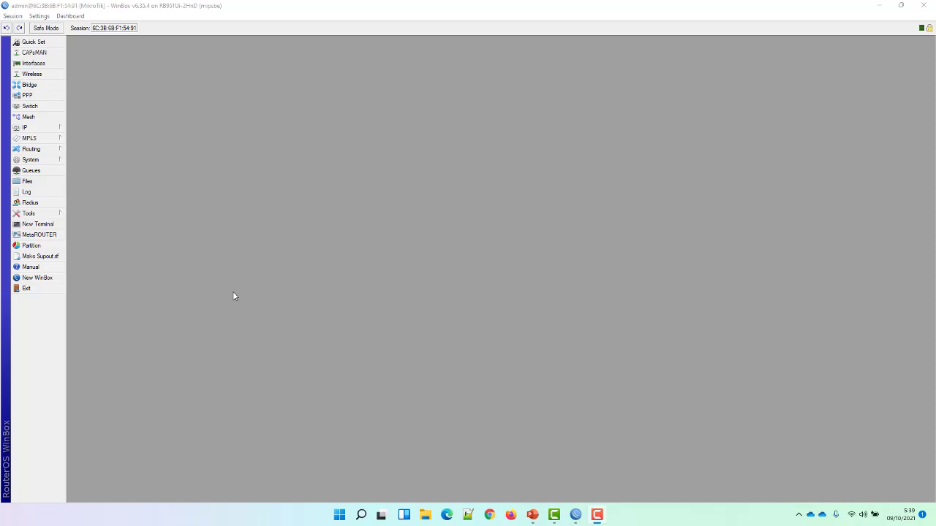
pyautogui.click(44, 129)
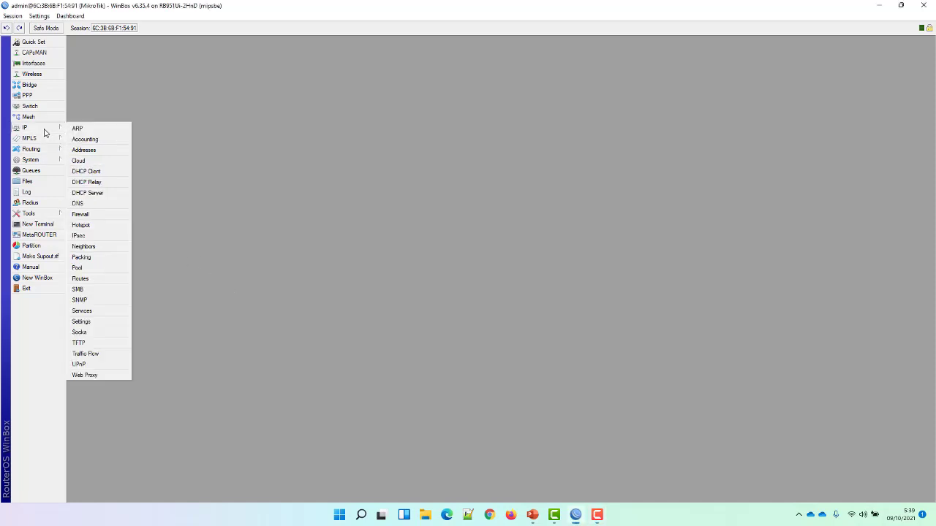
pyautogui.click(95, 149)
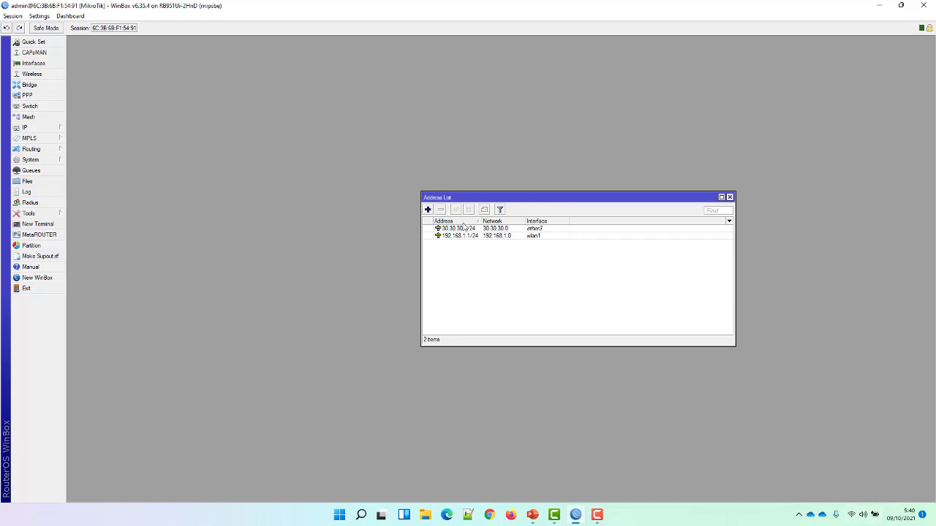
pyautogui.click(428, 210)
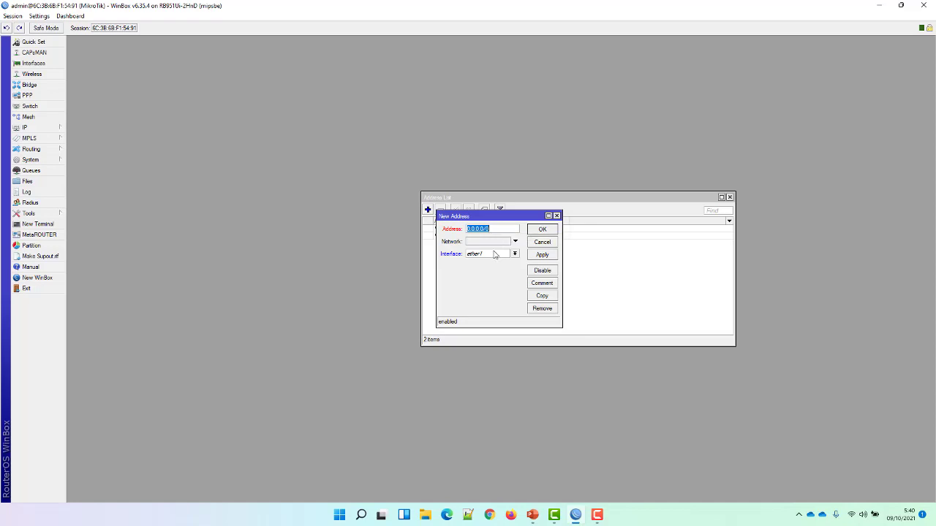
pyautogui.click(516, 255)
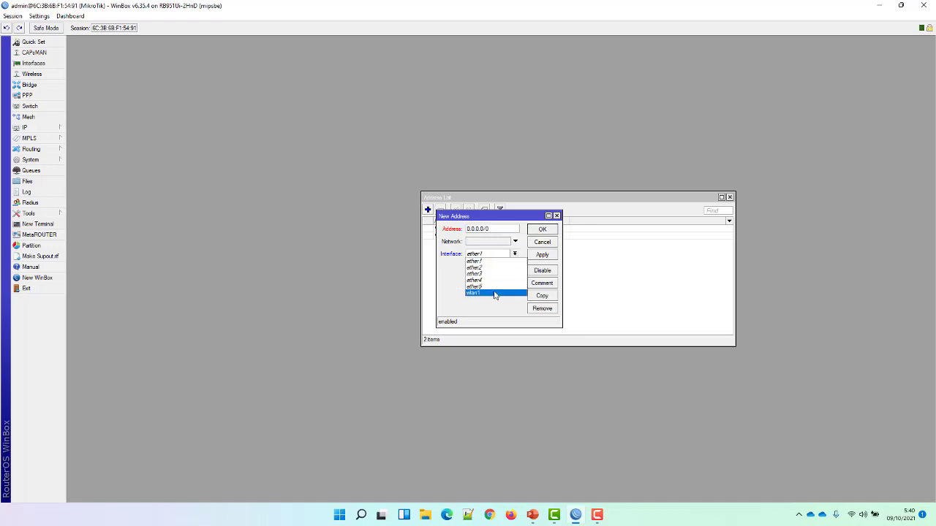
pyautogui.click(604, 255)
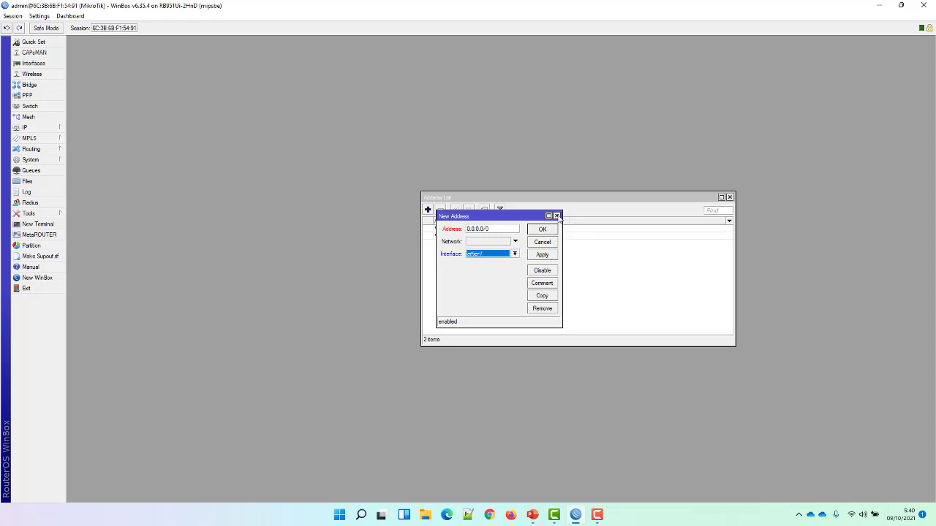
pyautogui.click(557, 217)
pyautogui.doubleClick(486, 236)
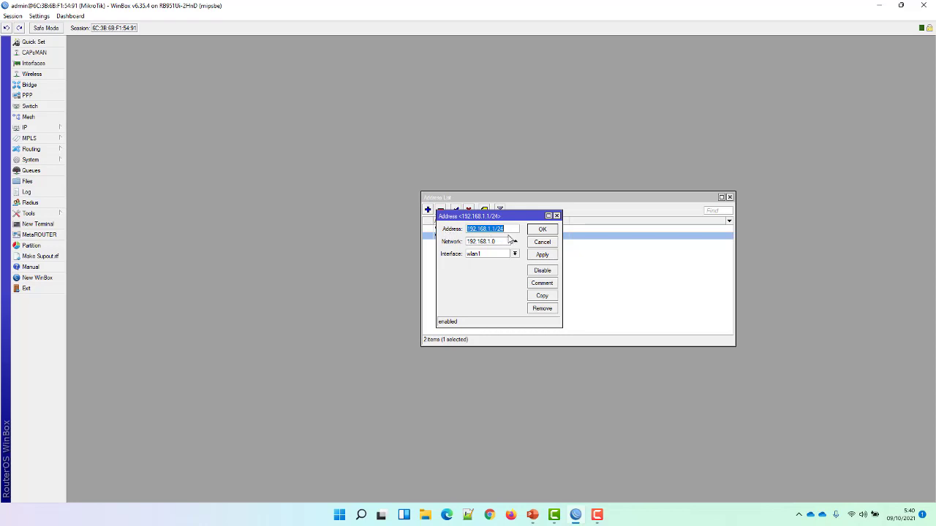
pyautogui.click(515, 254)
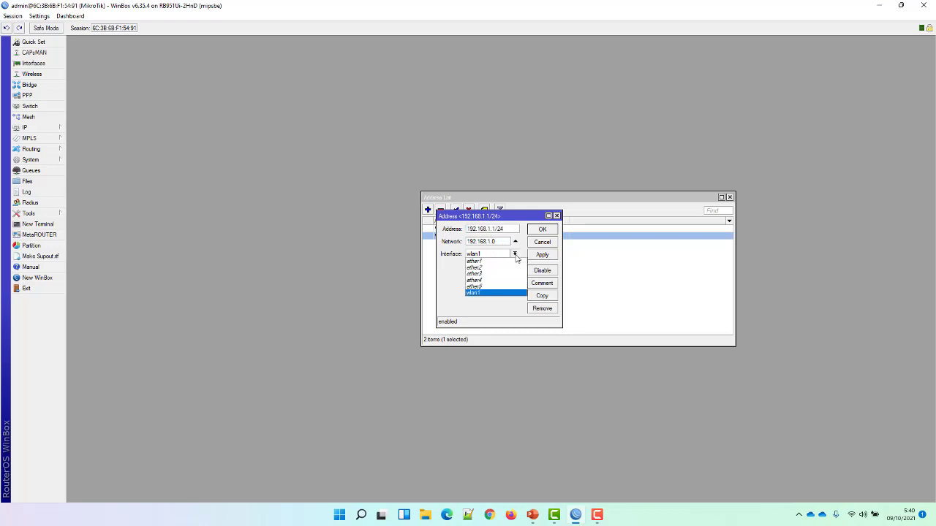
pyautogui.click(499, 293)
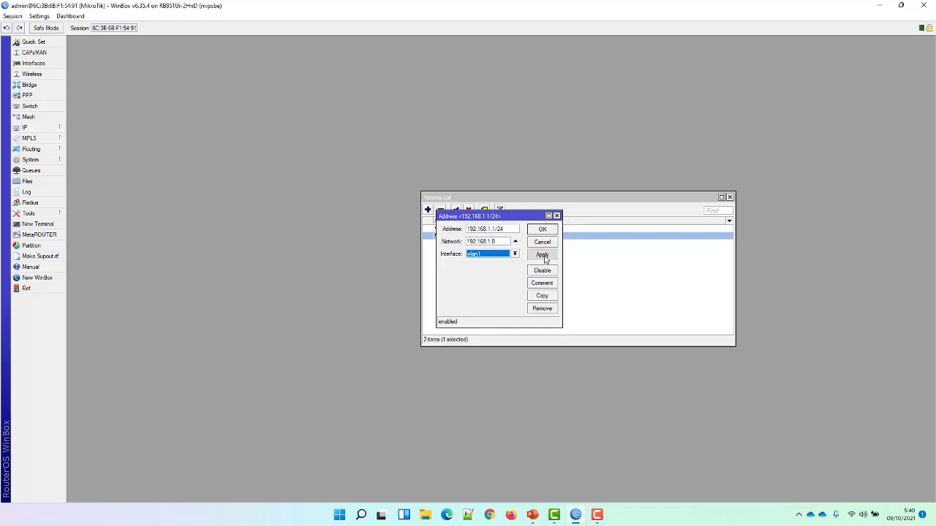
pyautogui.click(542, 229)
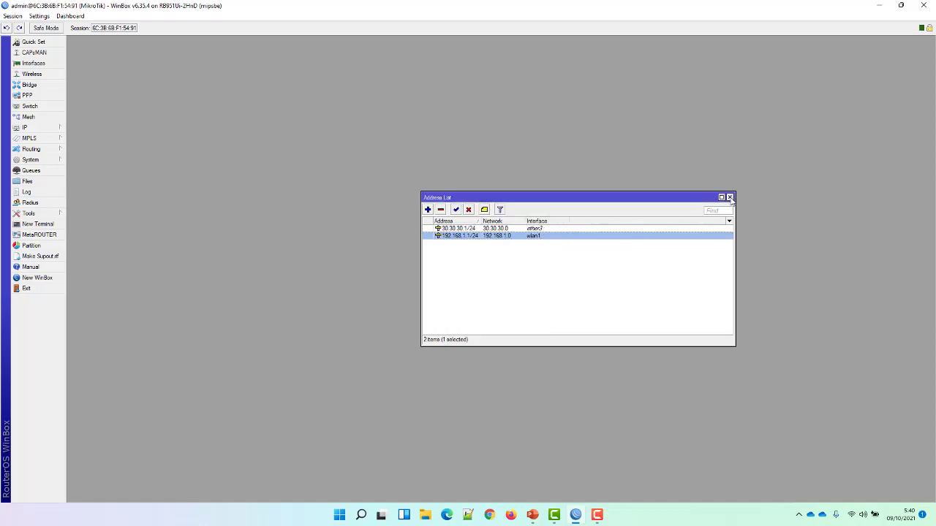
pyautogui.click(730, 198)
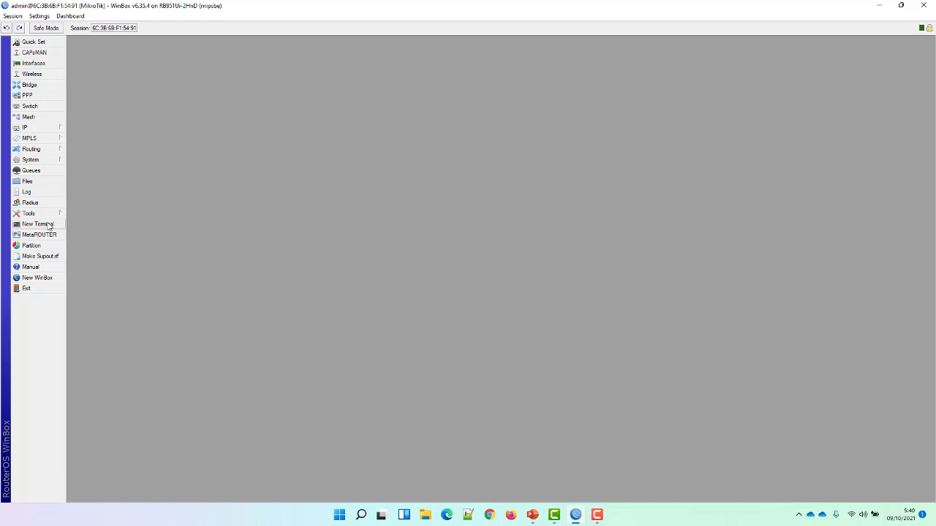
pyautogui.click(37, 223)
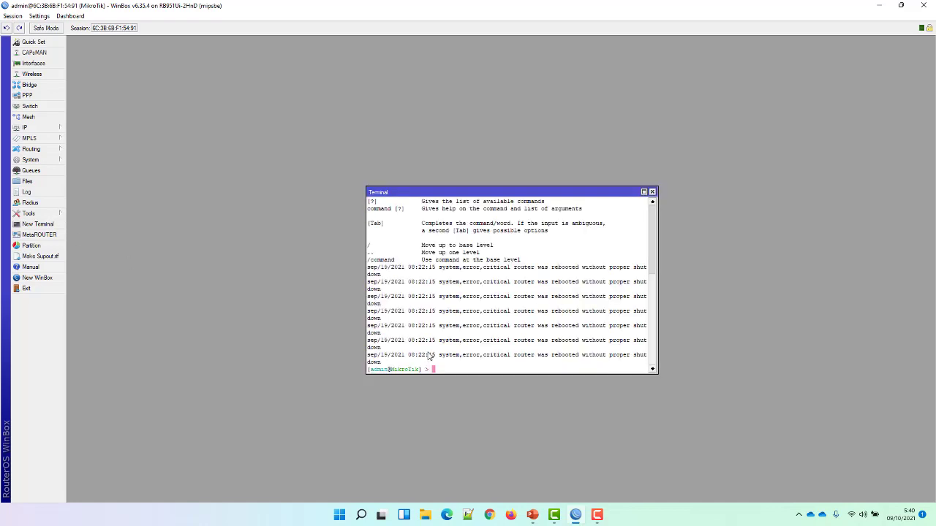
pyautogui.write('ping 192.168.1.1')
pyautogui.press('Return')
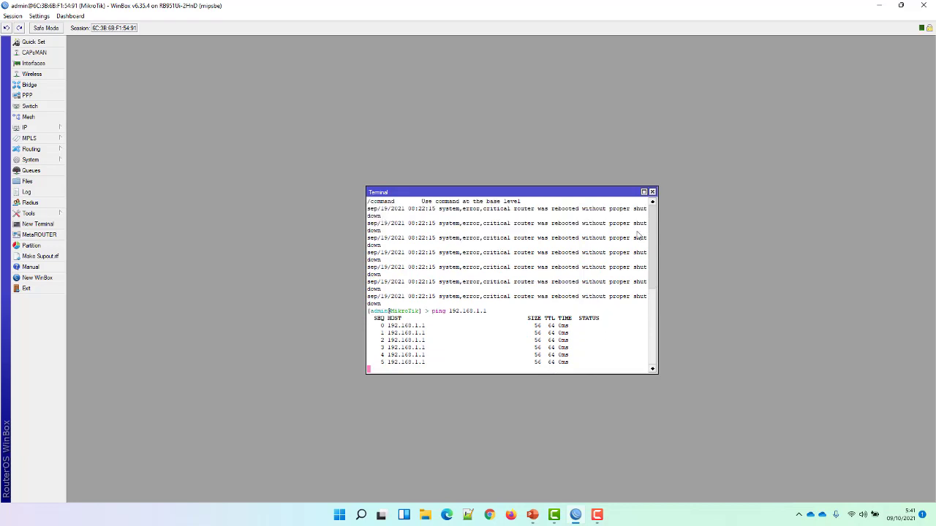
pyautogui.click(653, 192)
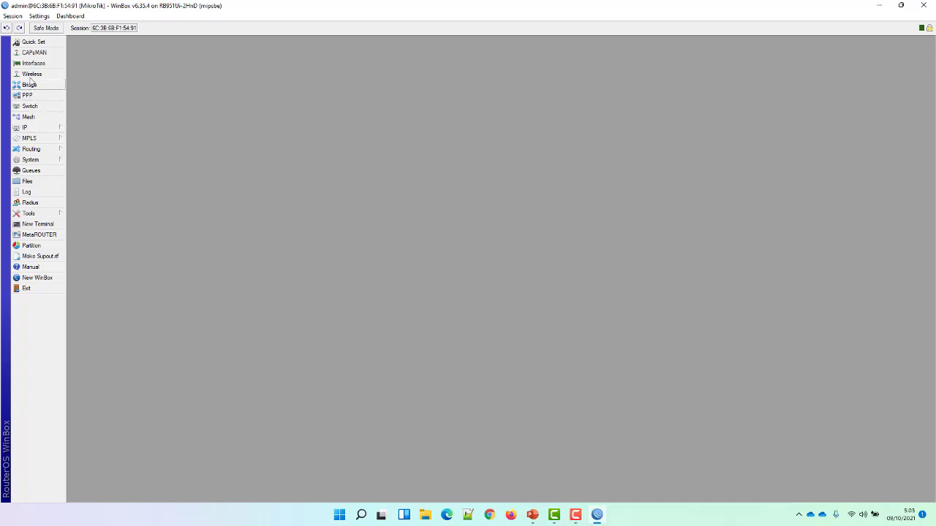
# Open the router's disk list from System and select disk1, the TOSHIBA USB drive.
pyautogui.click(31, 160)
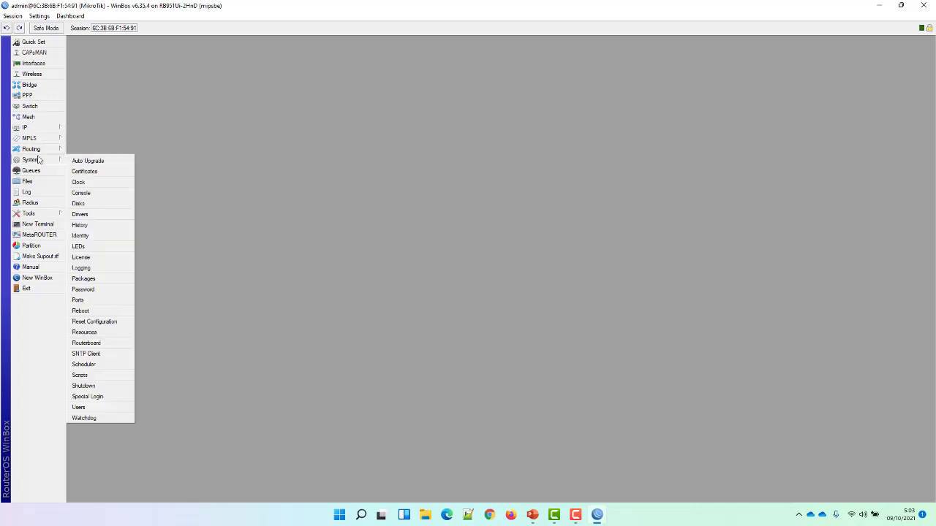
pyautogui.click(94, 207)
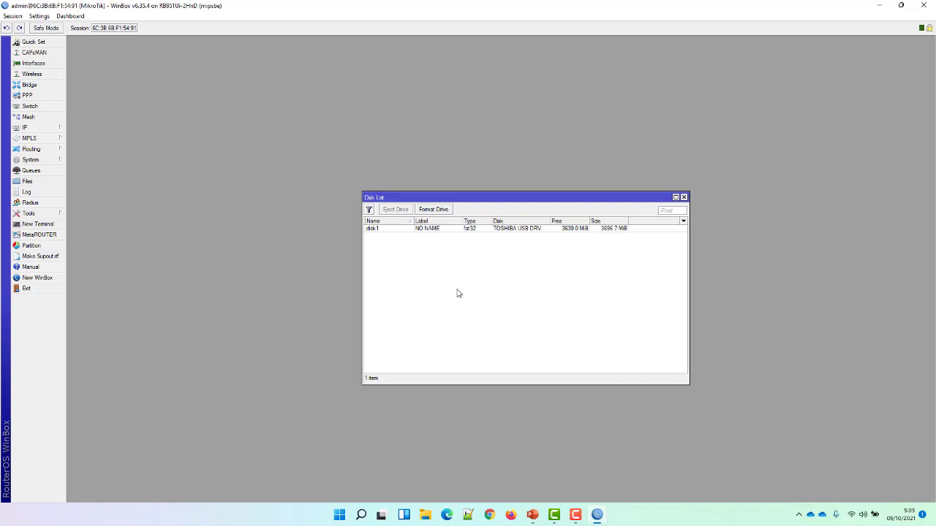
pyautogui.click(511, 229)
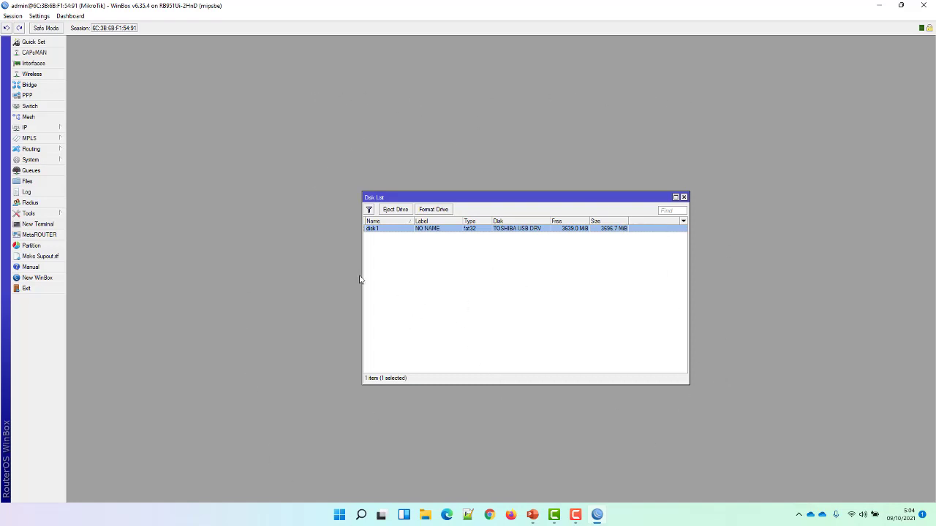
# Try formatting disk1 as fat32 and dismiss the disk-in-use error.
pyautogui.click(442, 212)
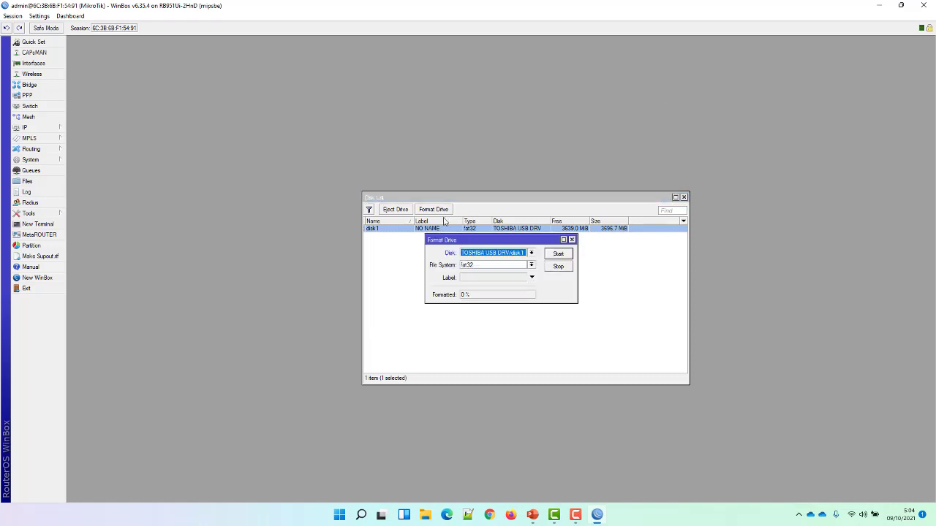
pyautogui.click(567, 255)
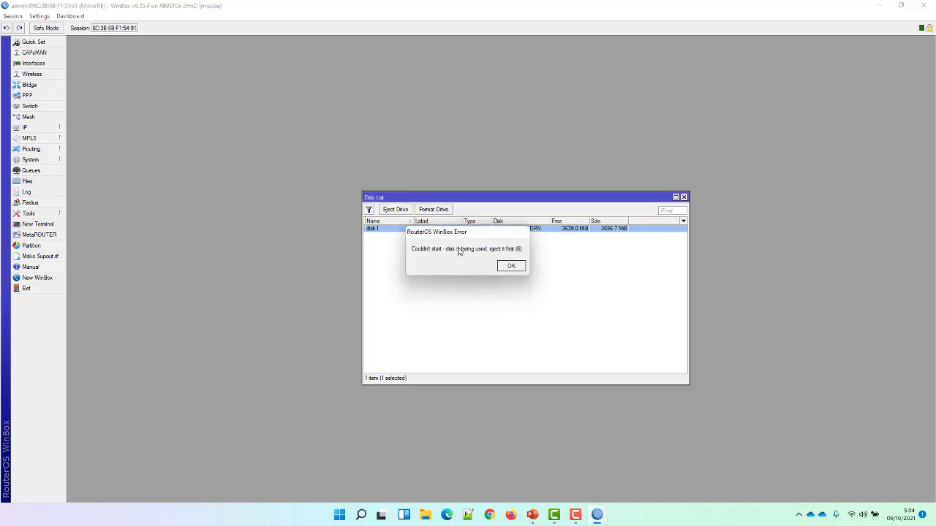
pyautogui.click(511, 266)
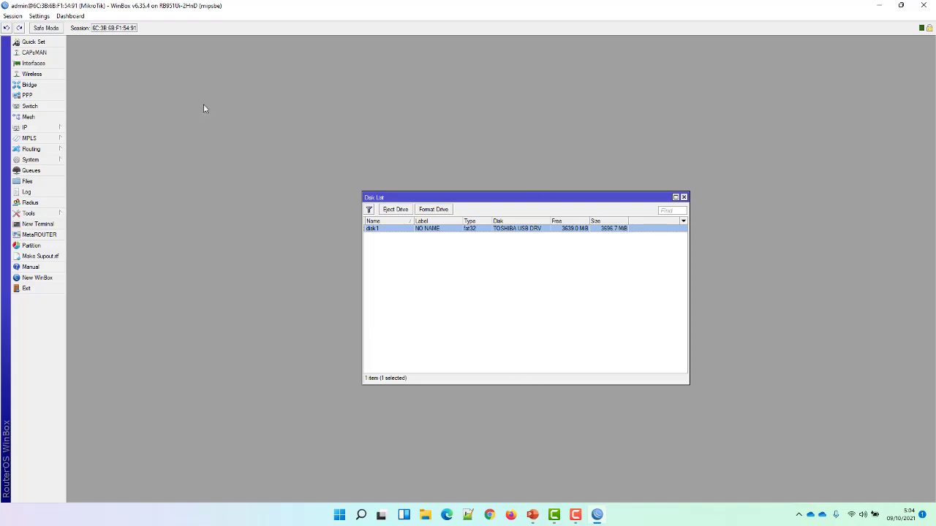
# In SMB settings, toggle guest access and the service off and on, leaving both enabled.
pyautogui.moveTo(51, 128)
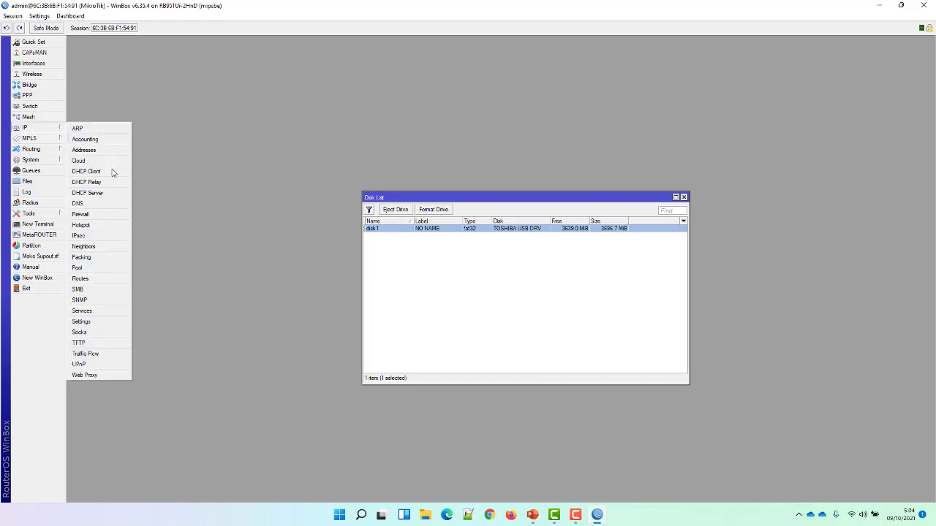
pyautogui.click(90, 289)
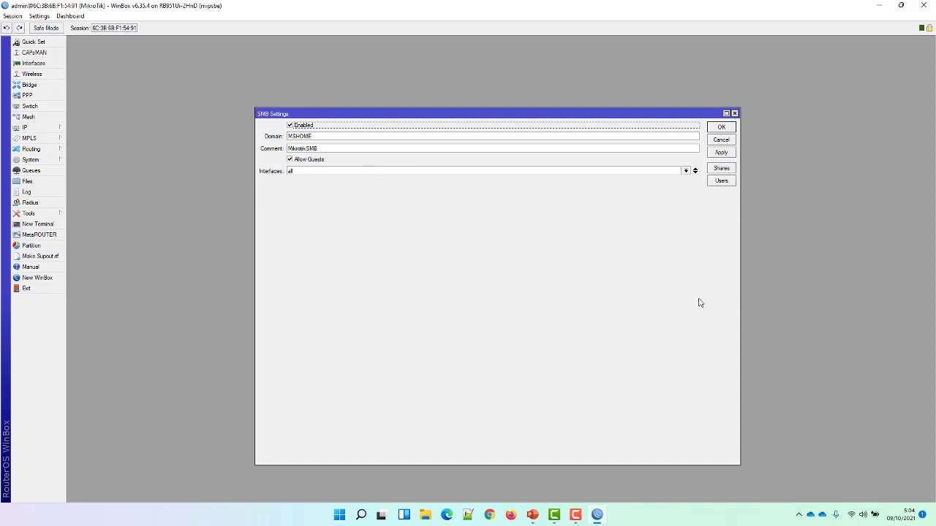
pyautogui.click(291, 160)
pyautogui.click(291, 161)
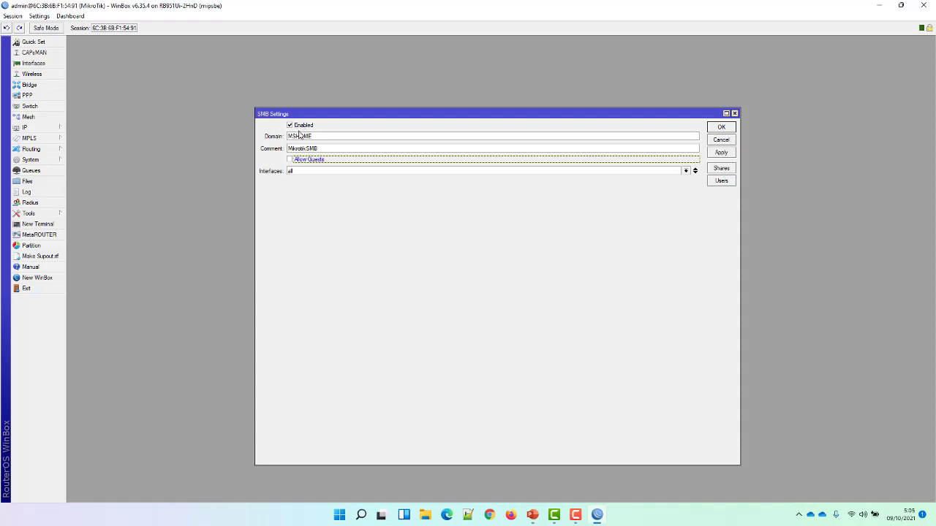
pyautogui.click(291, 126)
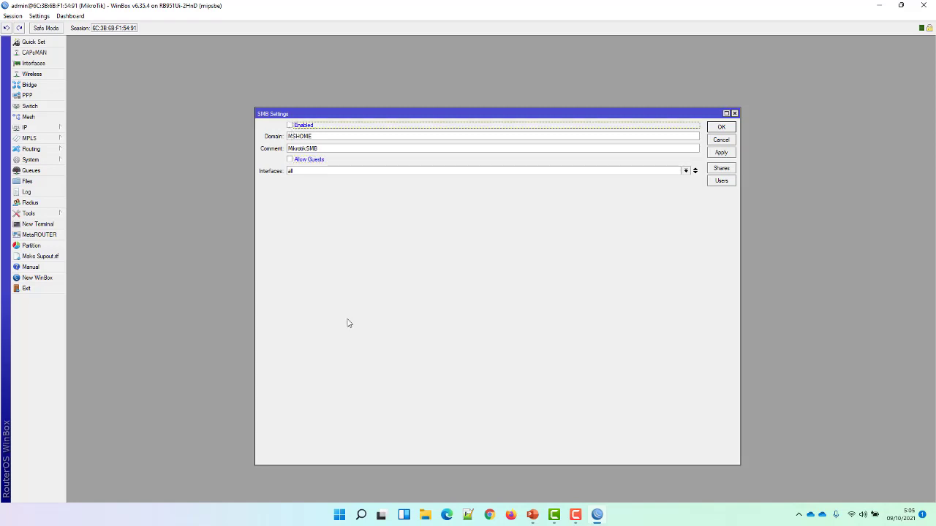
pyautogui.click(293, 128)
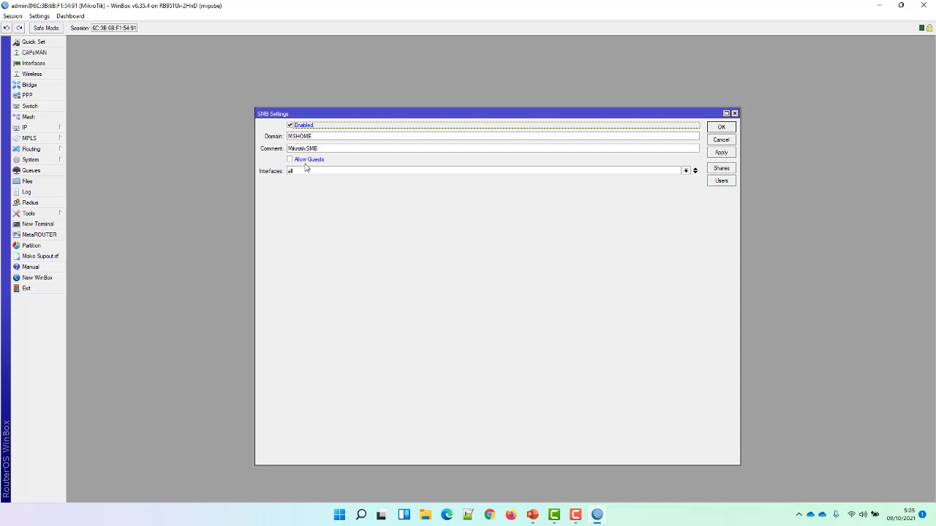
pyautogui.click(306, 162)
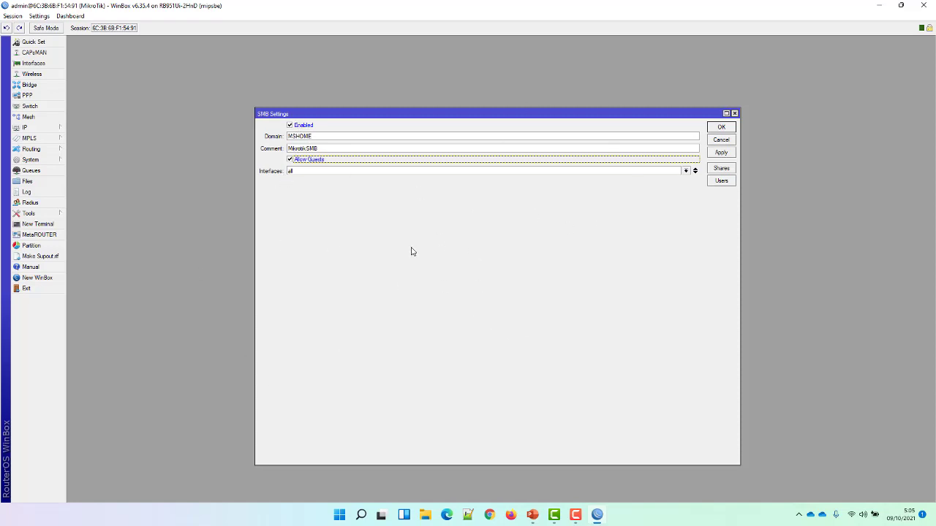
# Keep SMB on all interfaces, check the MSHOME domain and MikrotikSMB comment, and open Shares.
pyautogui.click(687, 172)
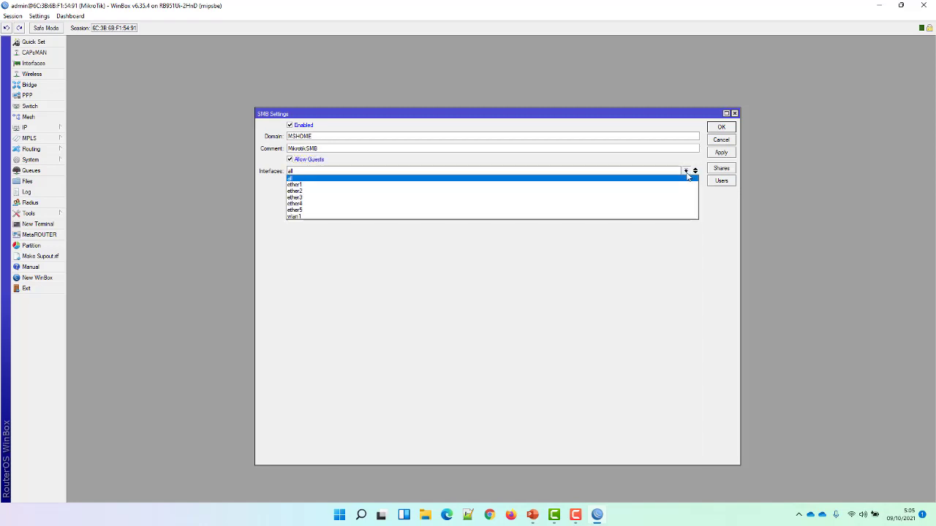
pyautogui.click(687, 175)
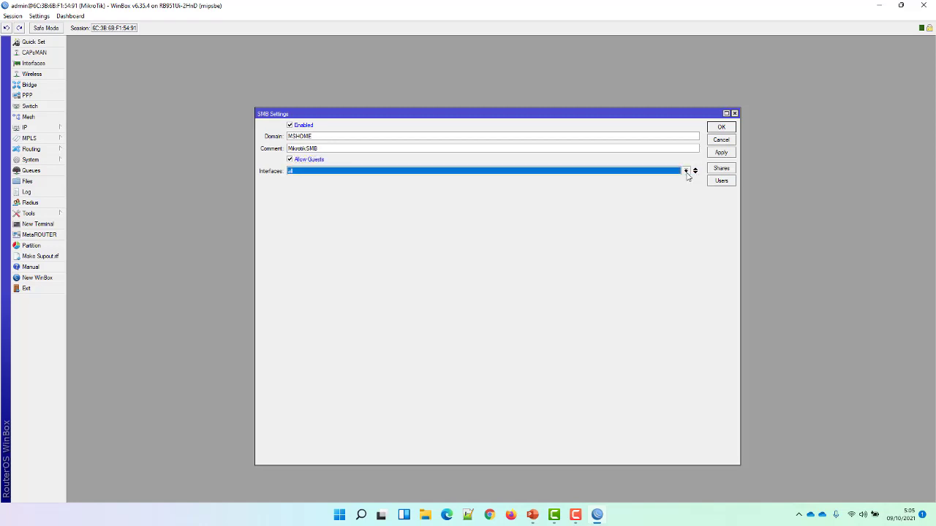
pyautogui.click(686, 171)
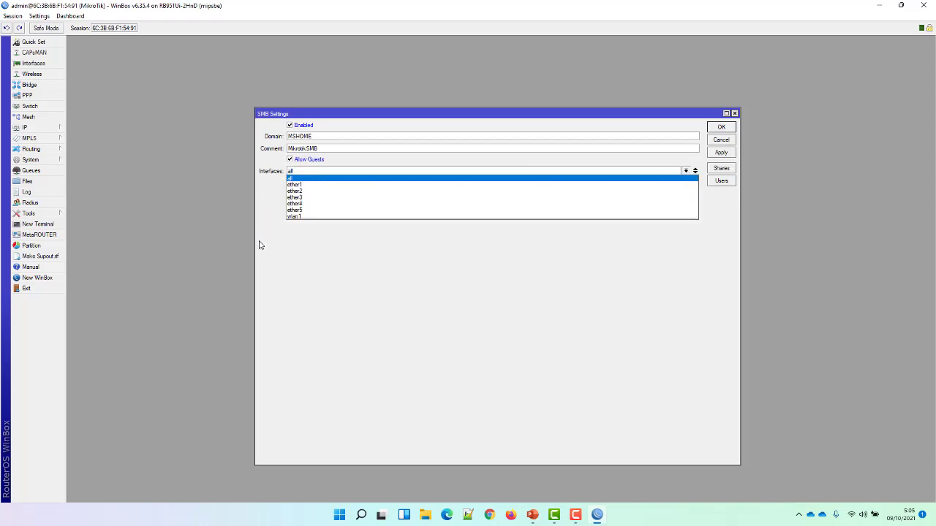
pyautogui.click(266, 193)
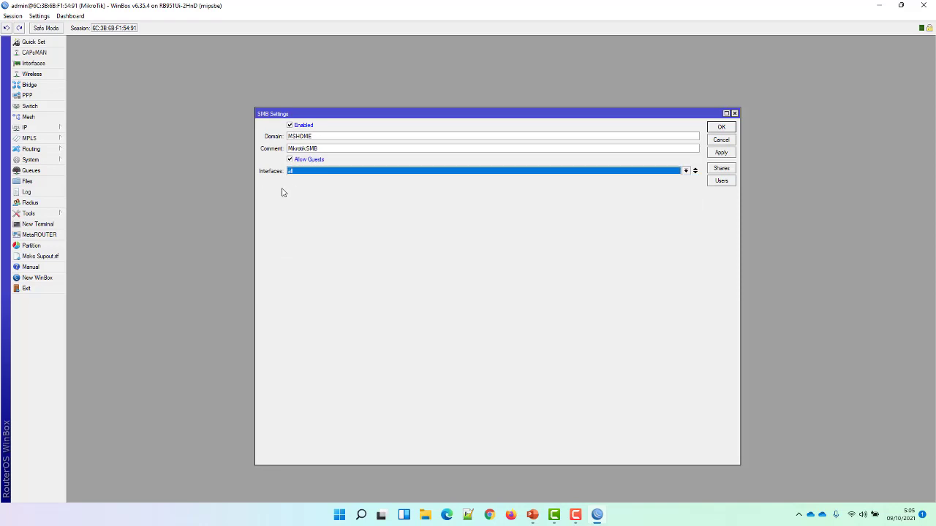
pyautogui.click(321, 149)
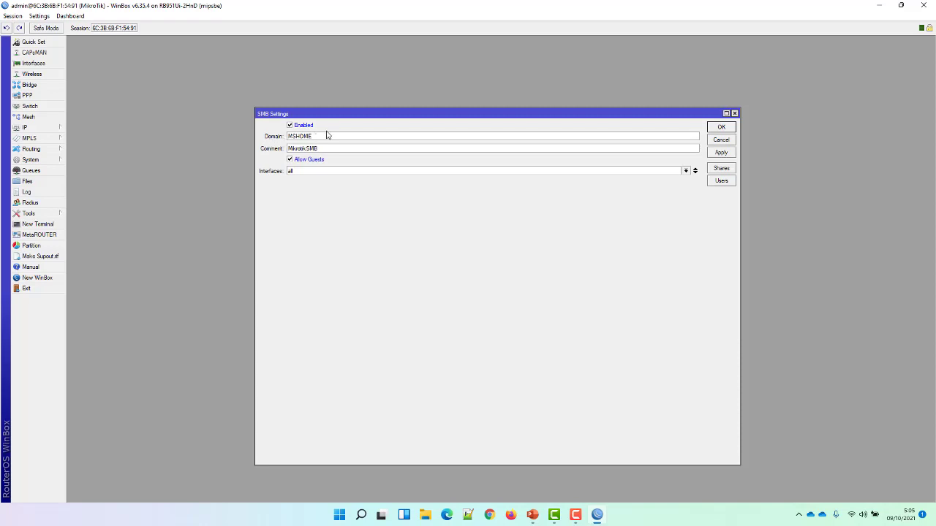
pyautogui.click(322, 137)
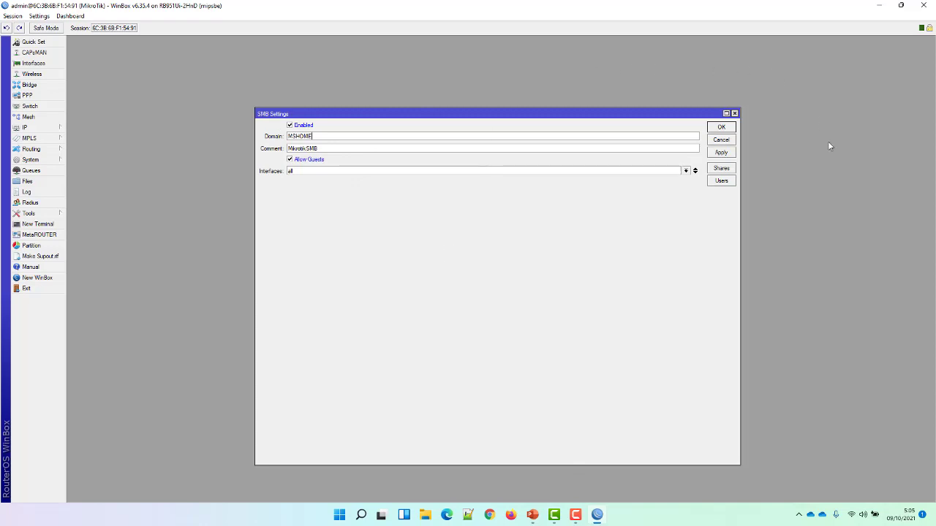
pyautogui.click(721, 169)
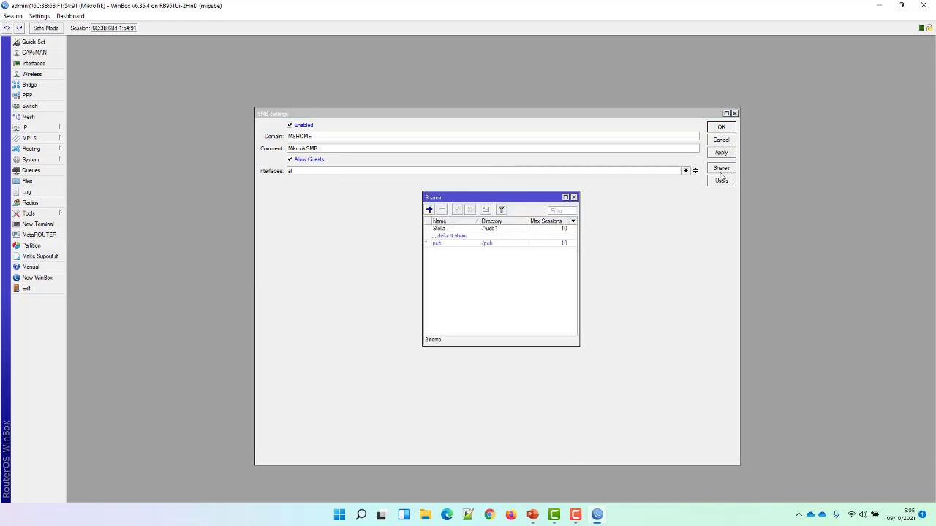
# Create the SIMPAN DATA share on the usb1 directory, then close the Shares list.
pyautogui.click(490, 231)
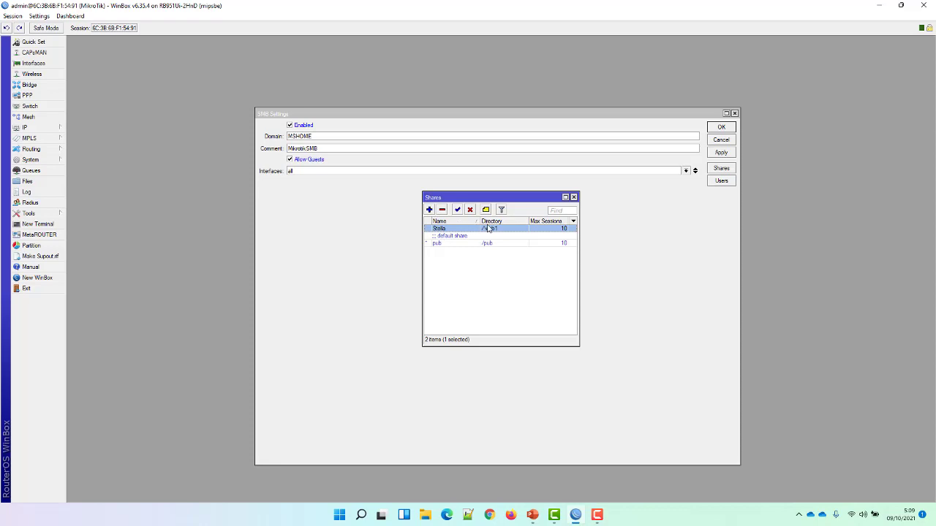
pyautogui.click(429, 210)
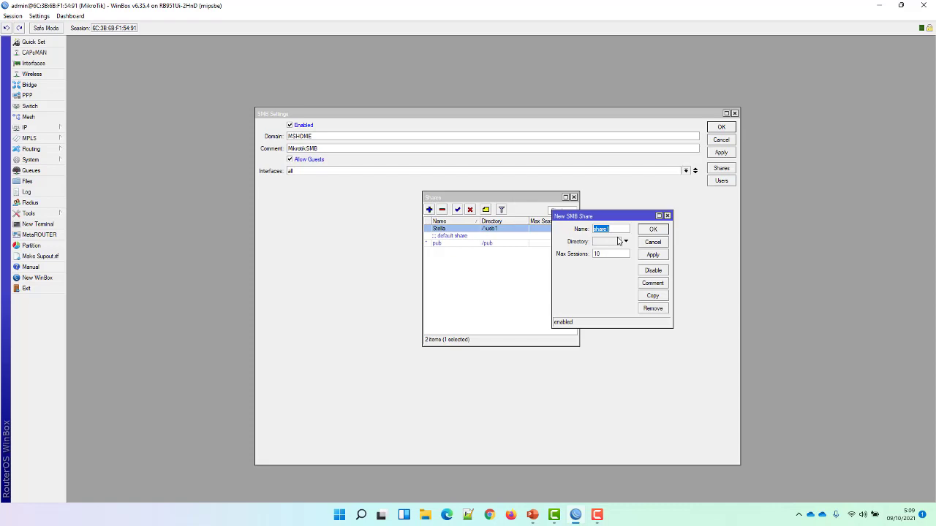
pyautogui.write('S')
pyautogui.write('IM')
pyautogui.write('PA')
pyautogui.write('N DATA')
pyautogui.click(617, 242)
pyautogui.click(657, 255)
pyautogui.click(657, 231)
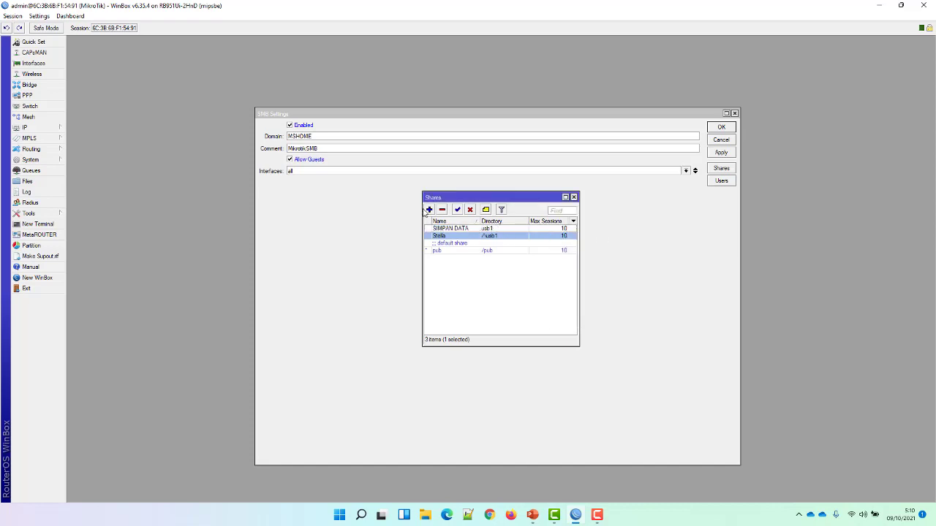
pyautogui.moveTo(530, 198); pyautogui.dragTo(544, 222)
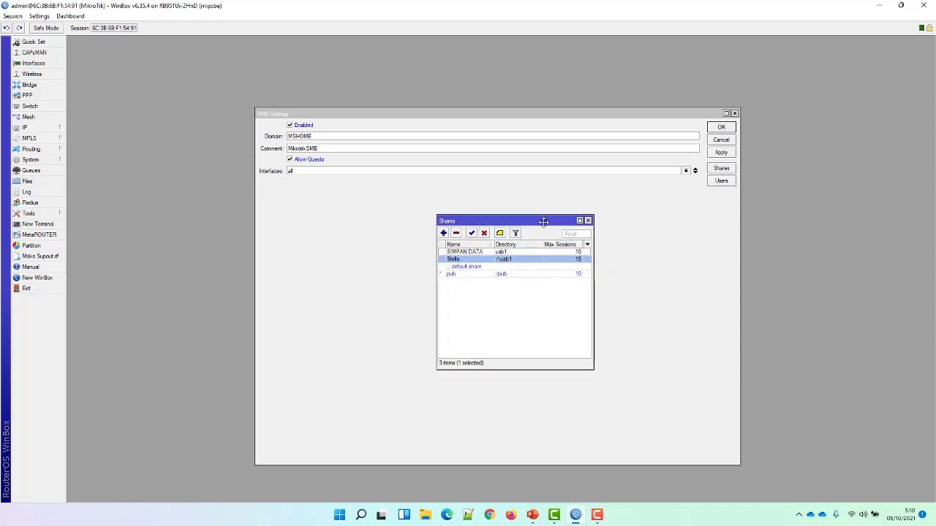
pyautogui.click(588, 220)
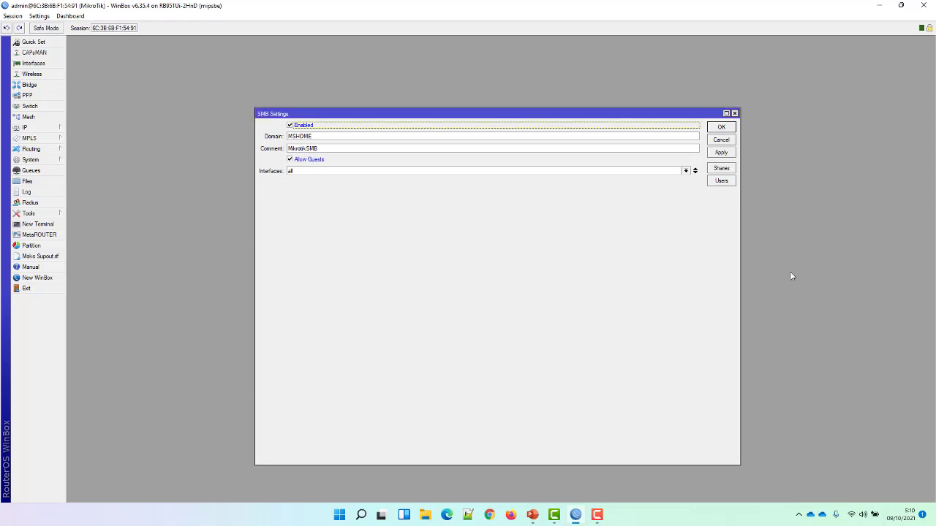
# Add a new read-write SMB user with its user name and password.
pyautogui.click(724, 182)
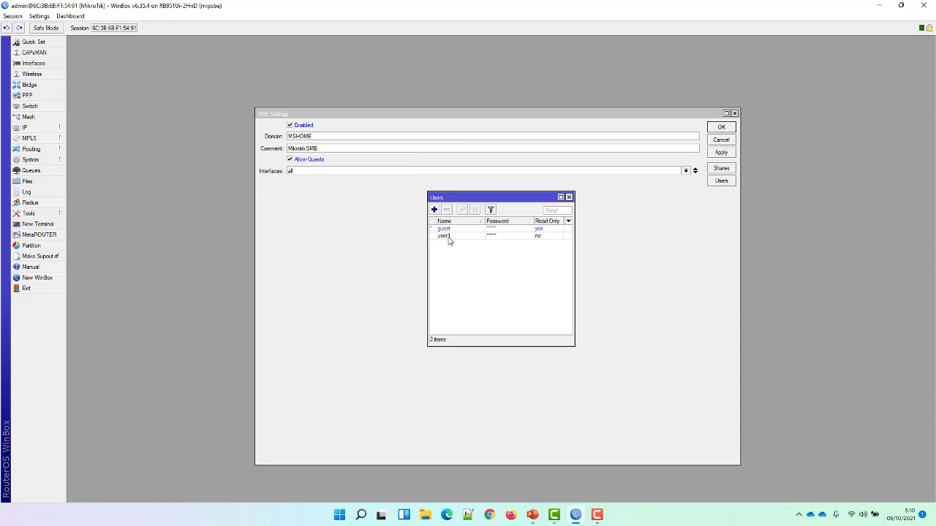
pyautogui.click(434, 210)
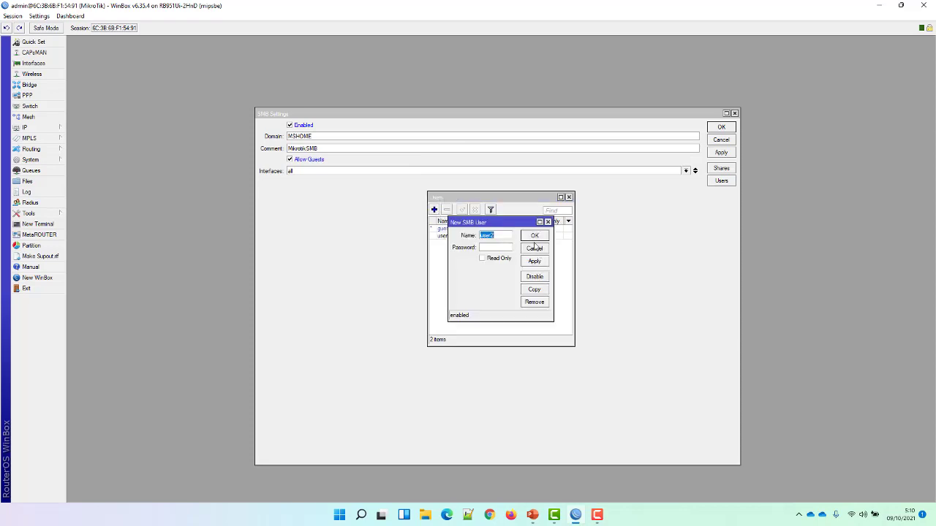
pyautogui.write('sISW')
pyautogui.click(504, 250)
pyautogui.doubleClick(503, 236)
pyautogui.write('siswa')
pyautogui.click(534, 261)
pyautogui.click(535, 235)
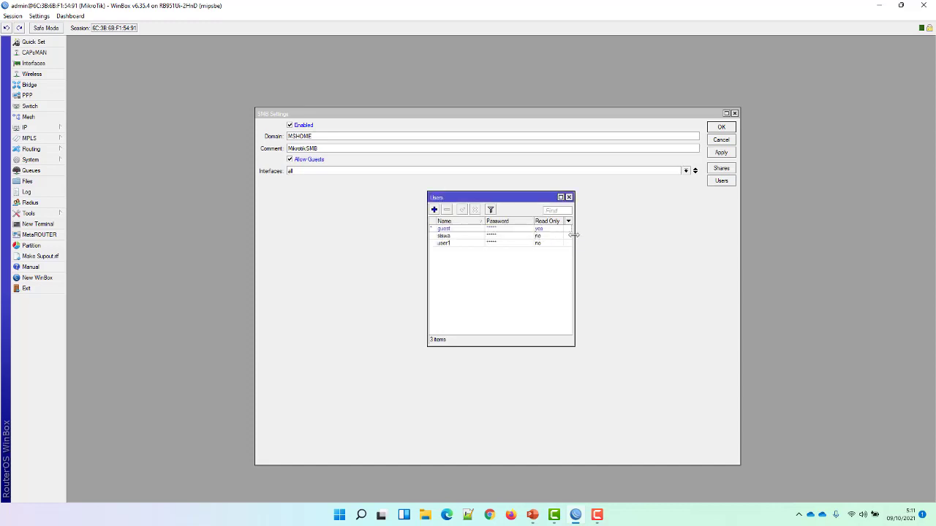
# Close the Users list, apply the SMB settings, then close the Disk List and WinBox.
pyautogui.click(570, 197)
pyautogui.click(721, 153)
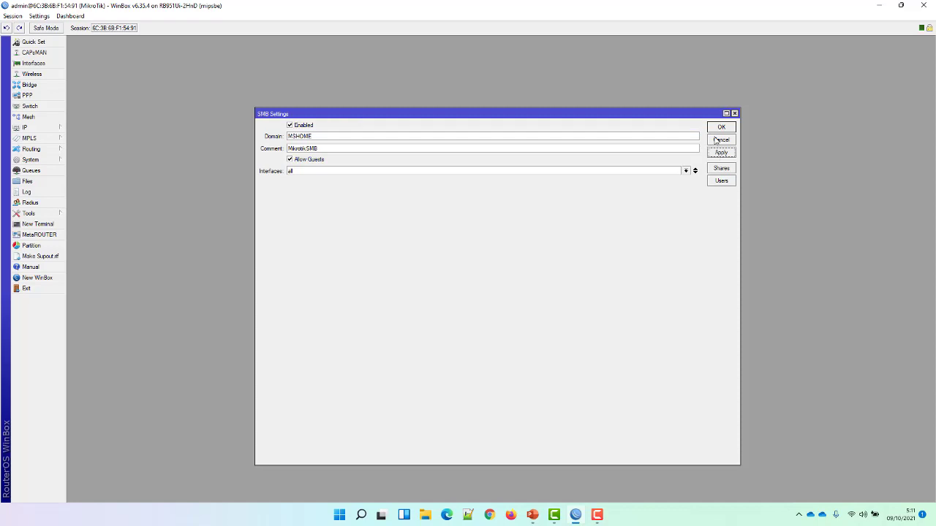
pyautogui.click(716, 129)
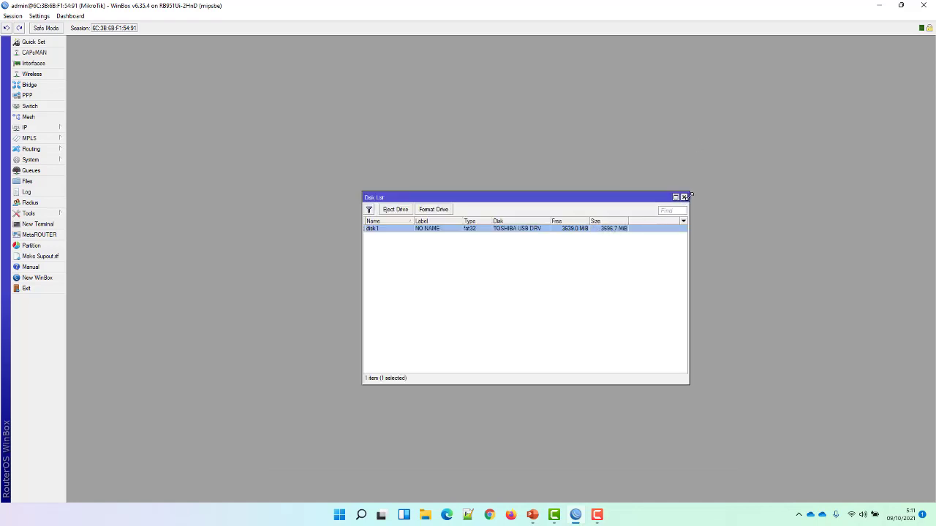
pyautogui.click(684, 197)
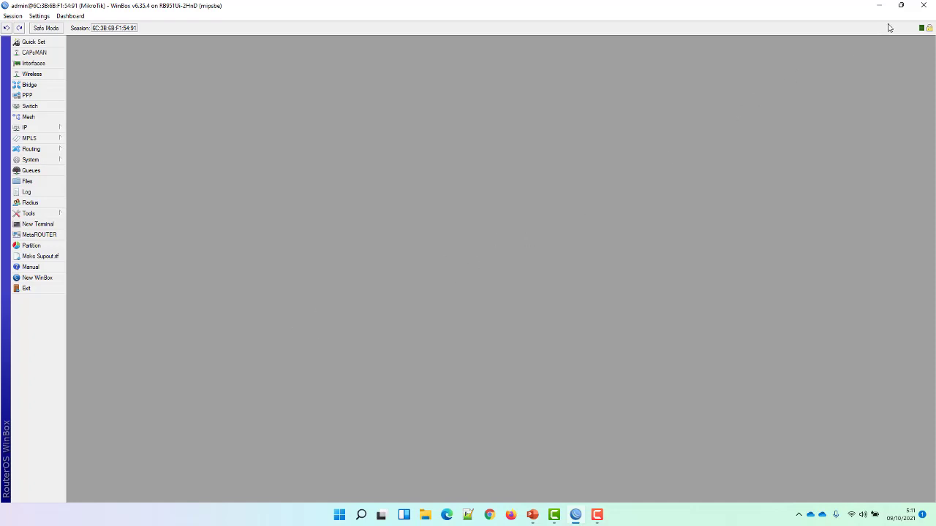
pyautogui.click(923, 5)
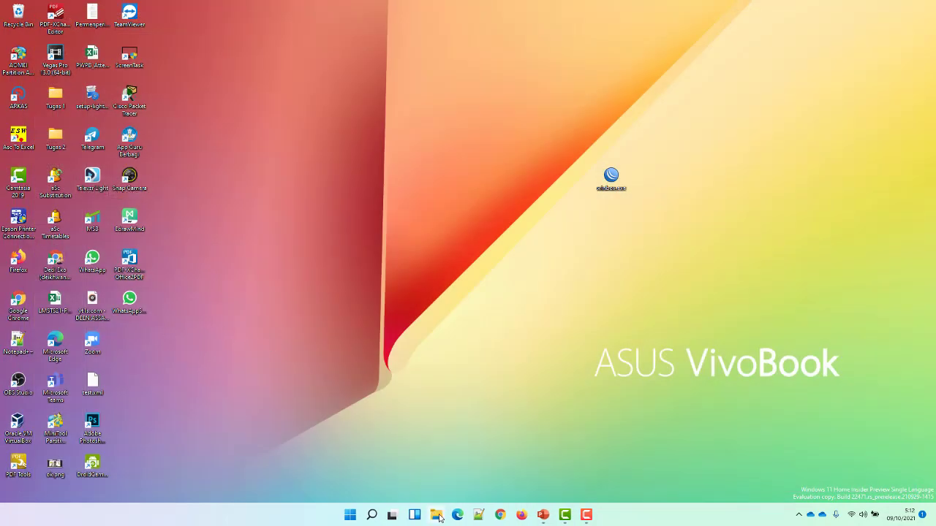
# Open File Explorer and go to the router's address \\192.168.1.1.
pyautogui.click(436, 514)
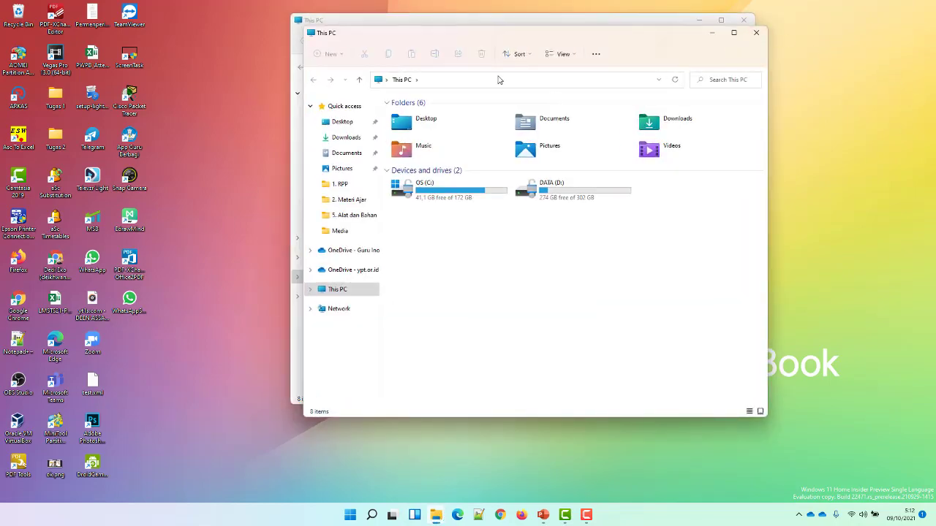
pyautogui.click(756, 32)
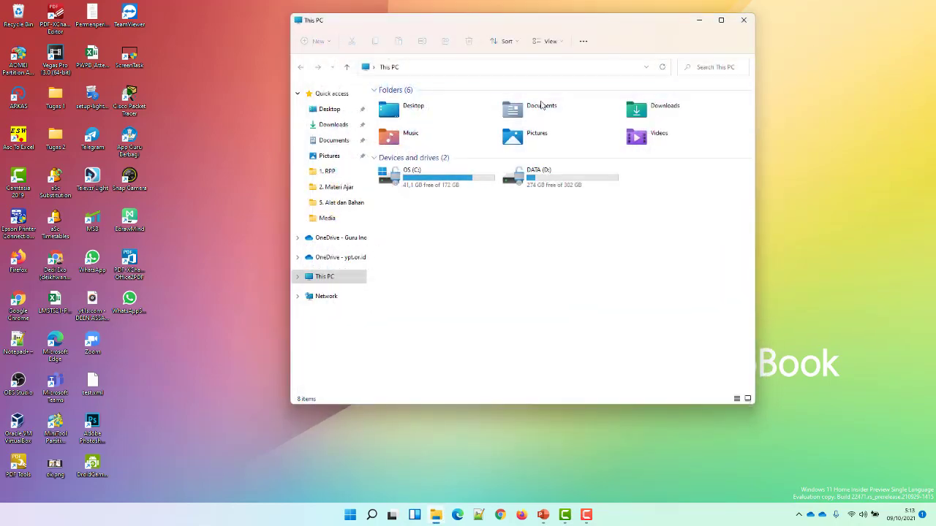
pyautogui.click(454, 69)
pyautogui.write('\\\\')
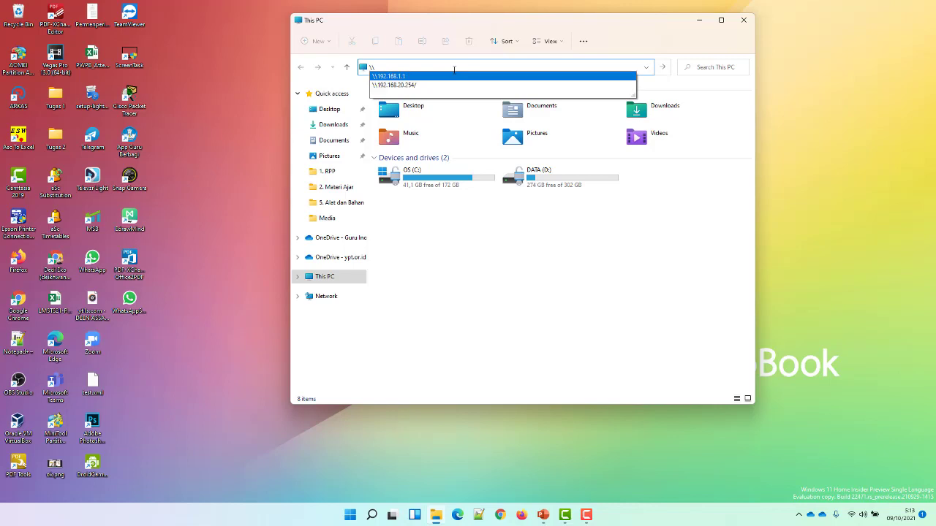
pyautogui.click(454, 76)
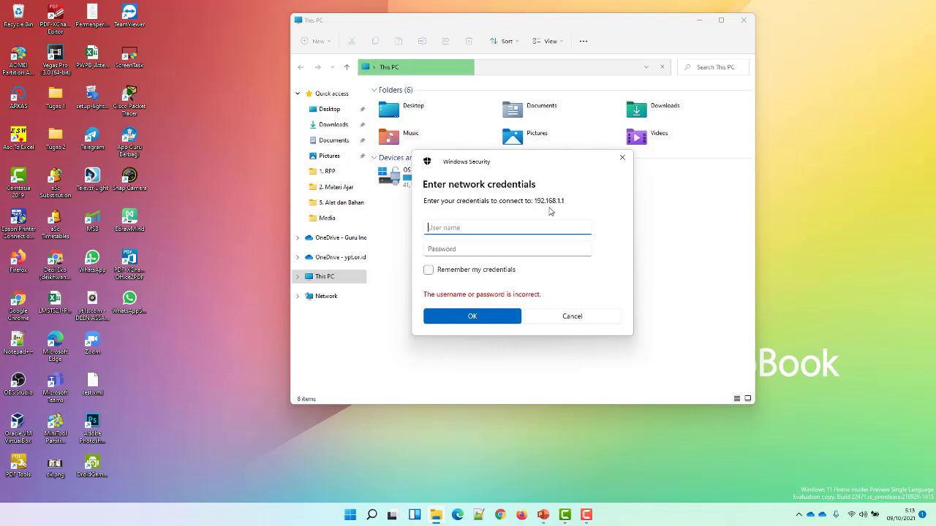
# Sign in to the router's shares with the SMB user name and password.
pyautogui.write('siswa')
pyautogui.press('Tab')
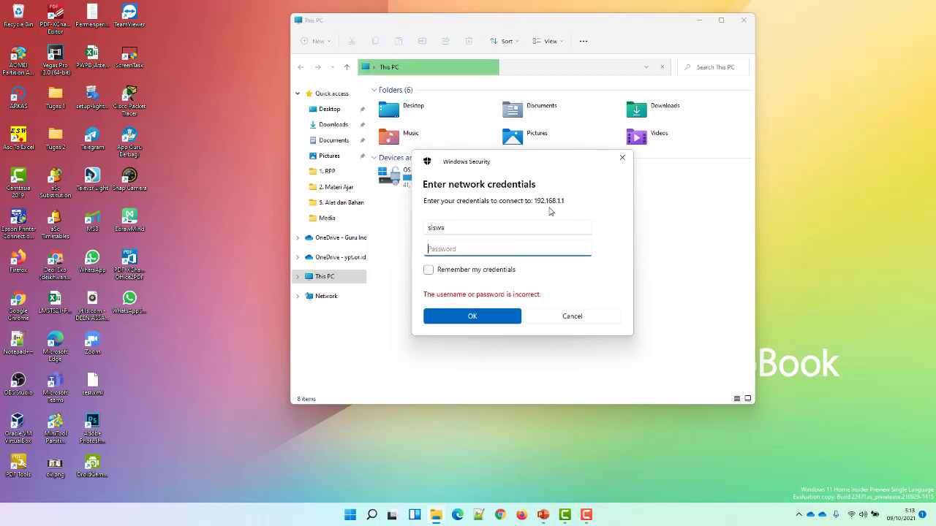
pyautogui.write('1234')
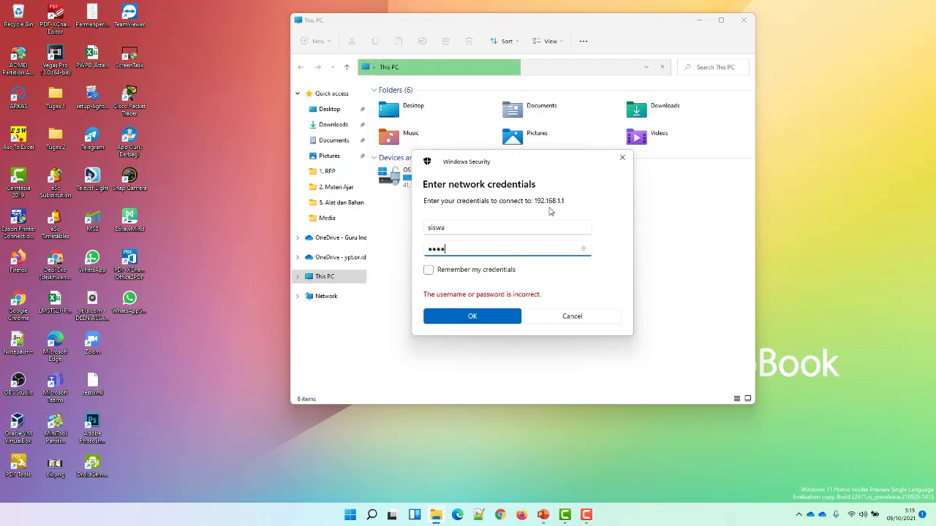
pyautogui.click(474, 323)
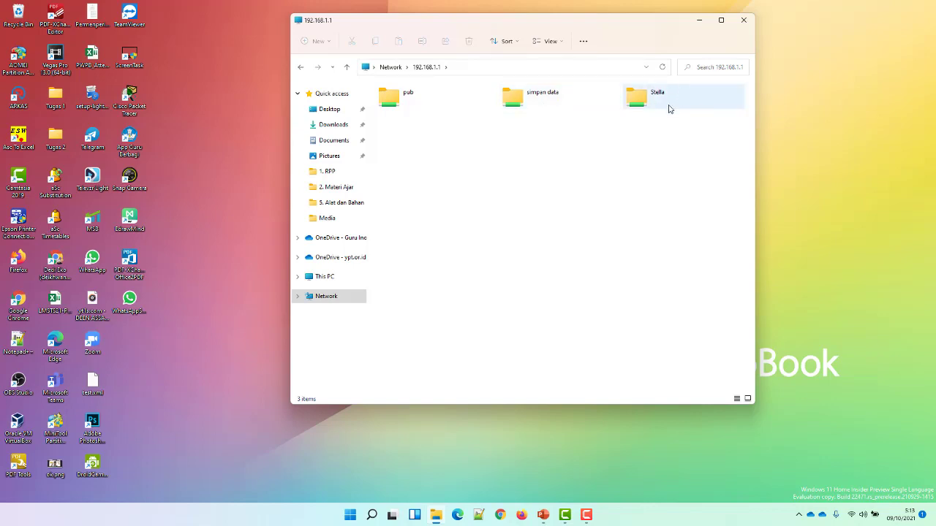
# Confirm the simpan data and pub shares are empty, then open Pictures in a second Explorer window.
pyautogui.doubleClick(532, 103)
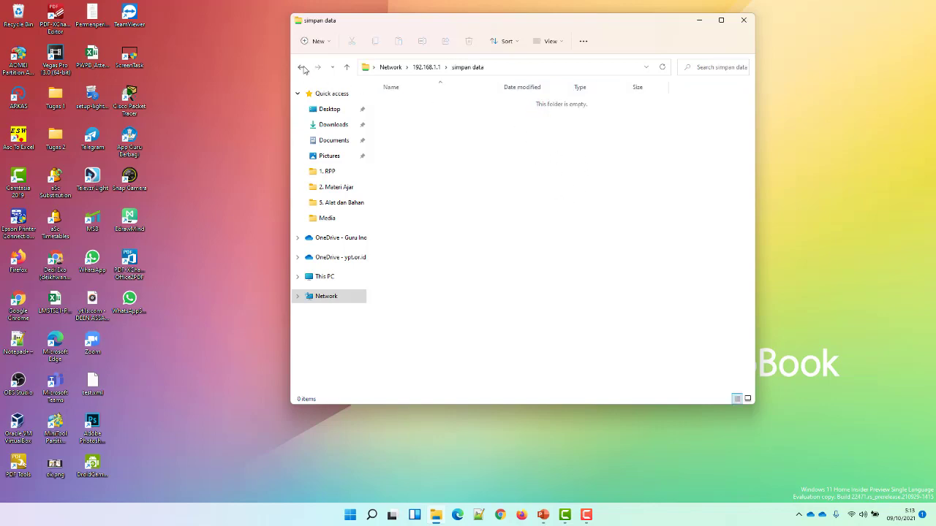
pyautogui.click(300, 67)
pyautogui.doubleClick(421, 108)
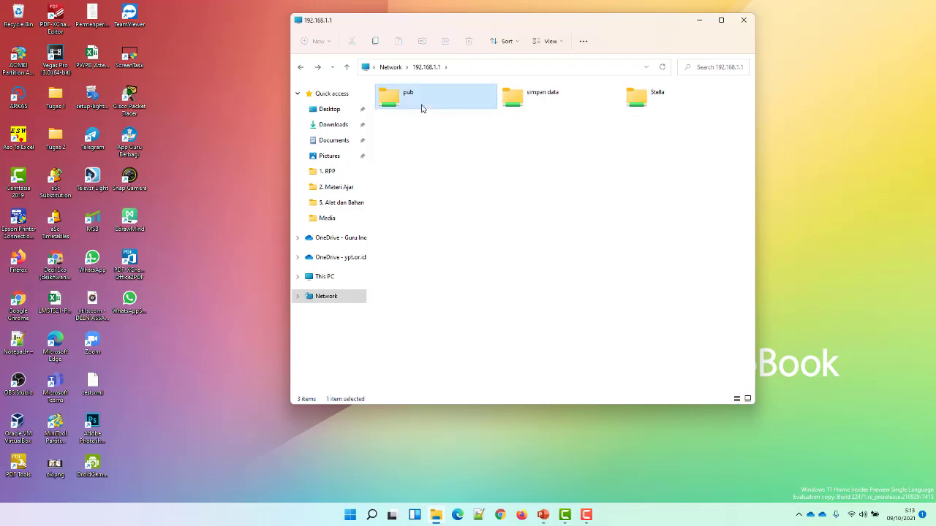
pyautogui.click(299, 67)
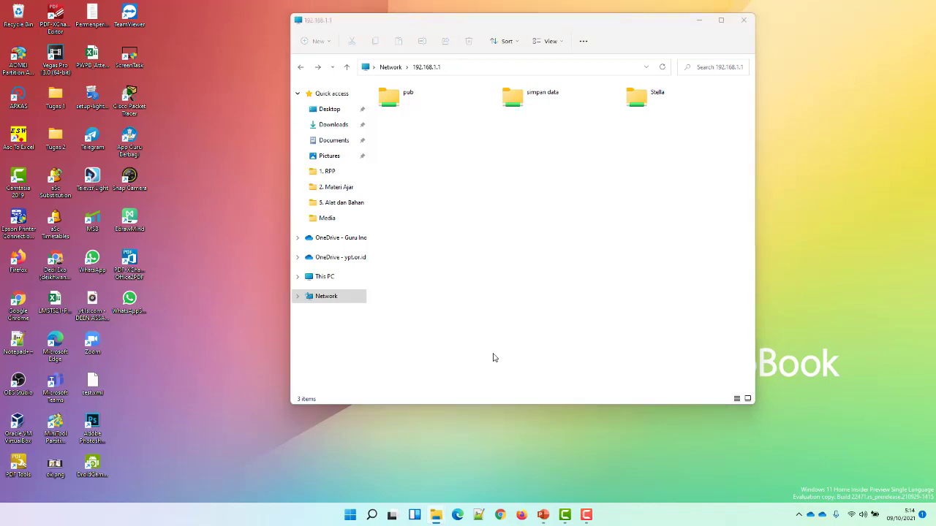
pyautogui.press('super+e')
pyautogui.doubleClick(575, 163)
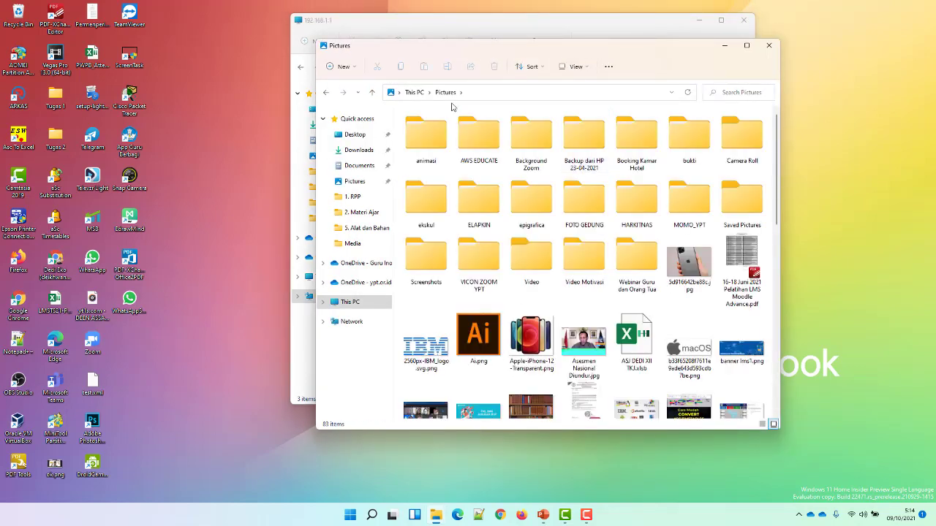
# Arrange the two Explorer windows side by side and open the simpan data share.
pyautogui.moveTo(475, 45); pyautogui.dragTo(700, 119)
pyautogui.moveTo(591, 25); pyautogui.dragTo(346, 87)
pyautogui.click(282, 163)
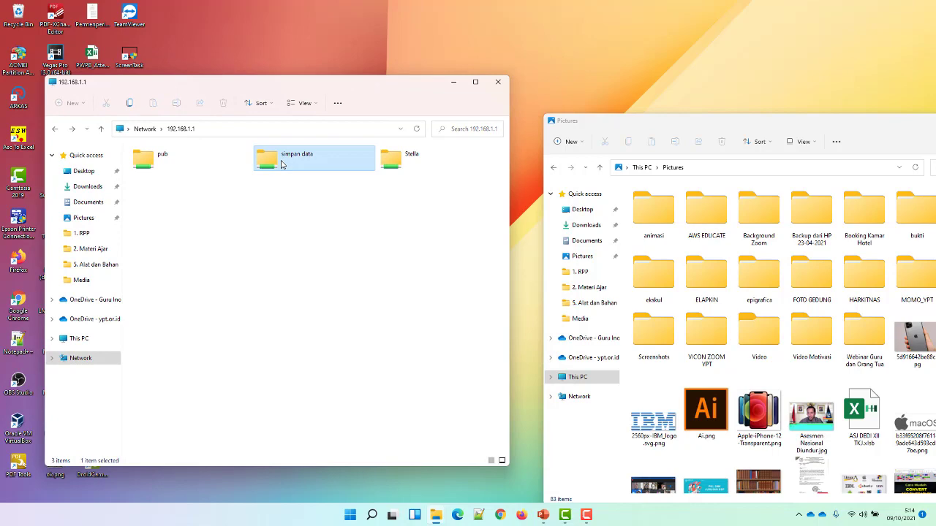
pyautogui.doubleClick(282, 163)
pyautogui.scroll(-5, 860, 423)
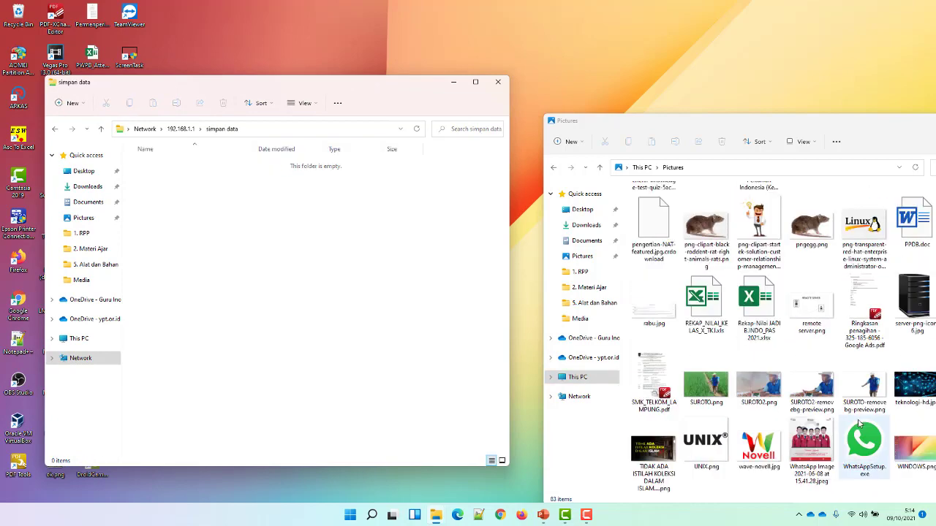
pyautogui.scroll(10, 819, 414)
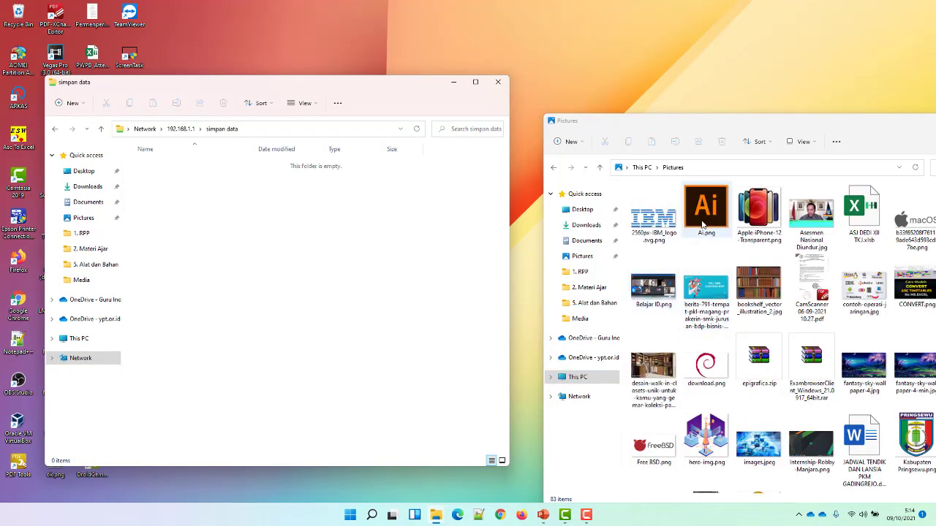
pyautogui.scroll(-5, 716, 316)
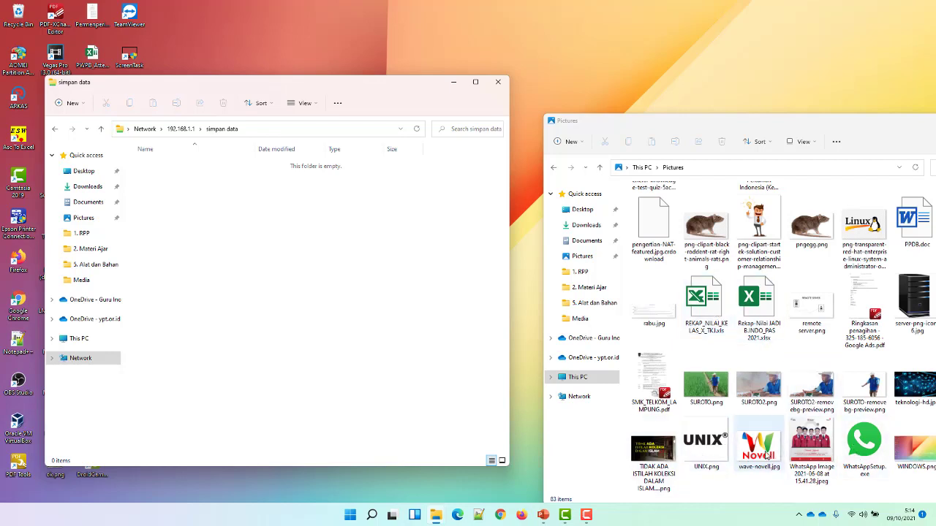
pyautogui.scroll(5, 732, 428)
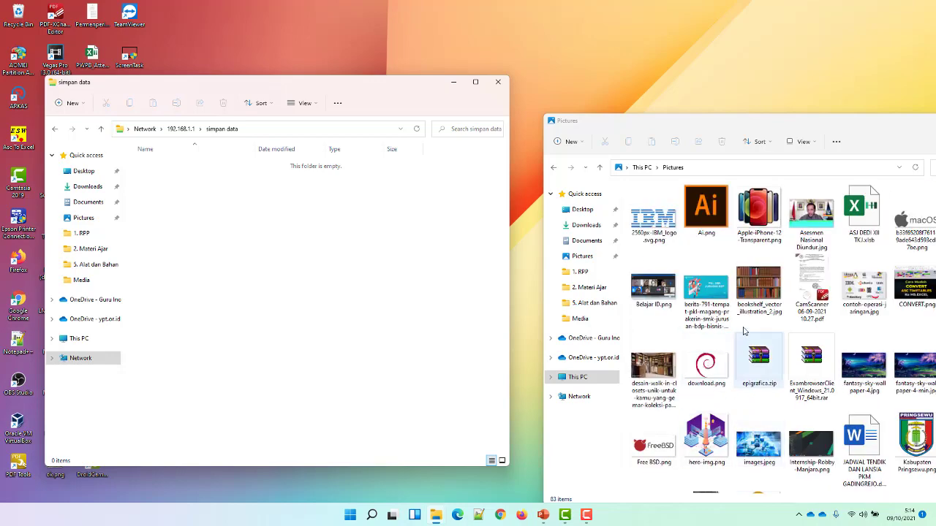
# Copy bookshelf_vector_illustration_2.jpg, Belajar ID.png, Asesmen Nasional Diundur.jpg, PPDB.doc and the Ringkasan PDF into it.
pyautogui.moveTo(755, 292); pyautogui.dragTo(337, 234)
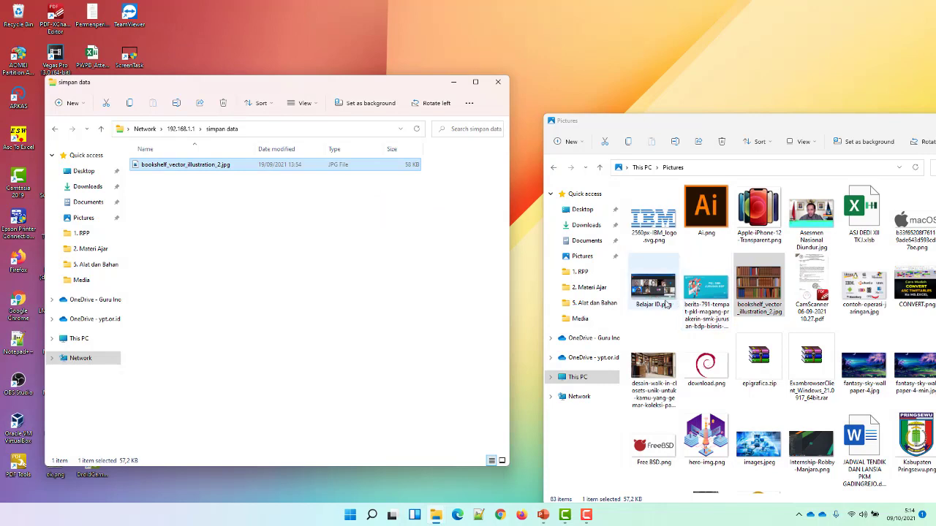
pyautogui.moveTo(658, 296); pyautogui.dragTo(352, 256)
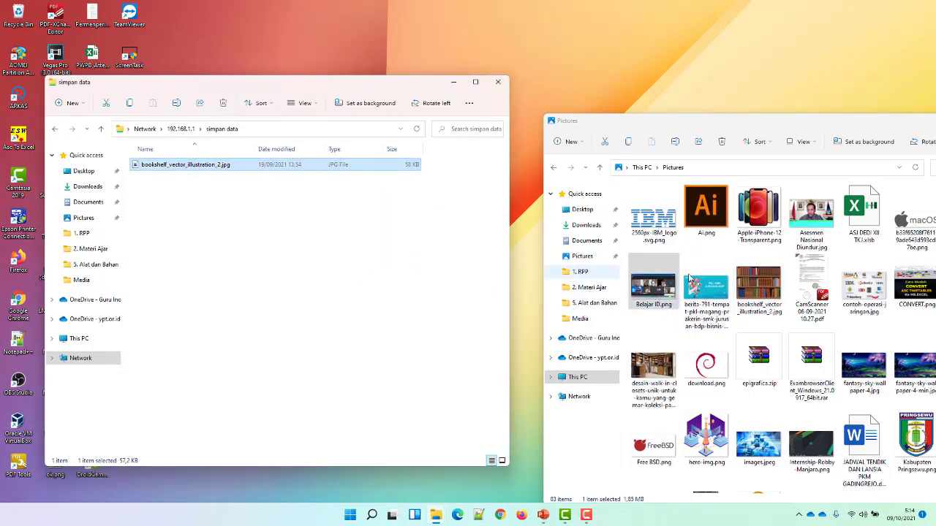
pyautogui.moveTo(812, 220); pyautogui.dragTo(326, 286)
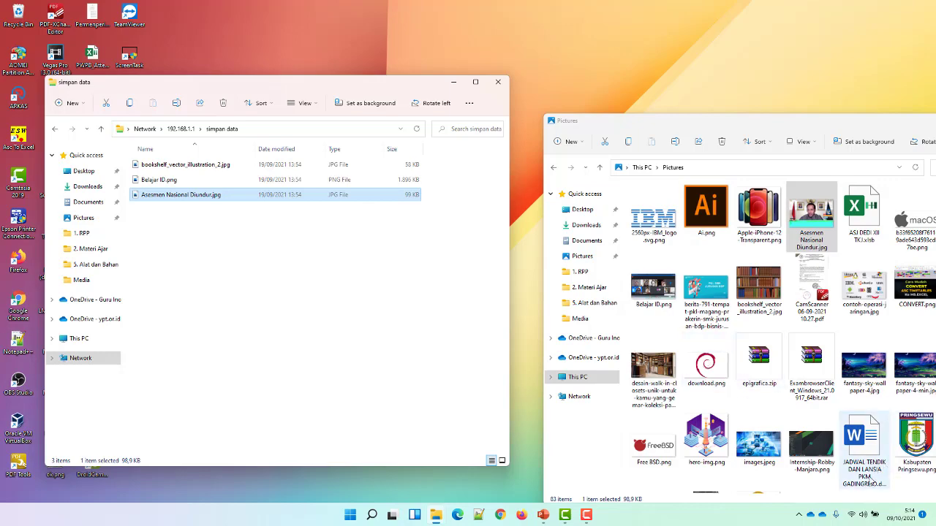
pyautogui.scroll(-10, 868, 484)
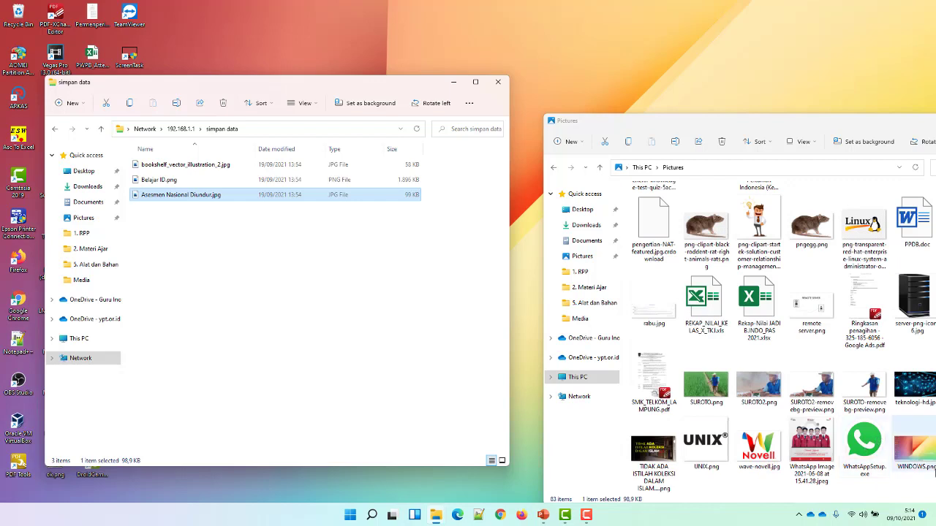
pyautogui.moveTo(913, 231); pyautogui.dragTo(330, 284)
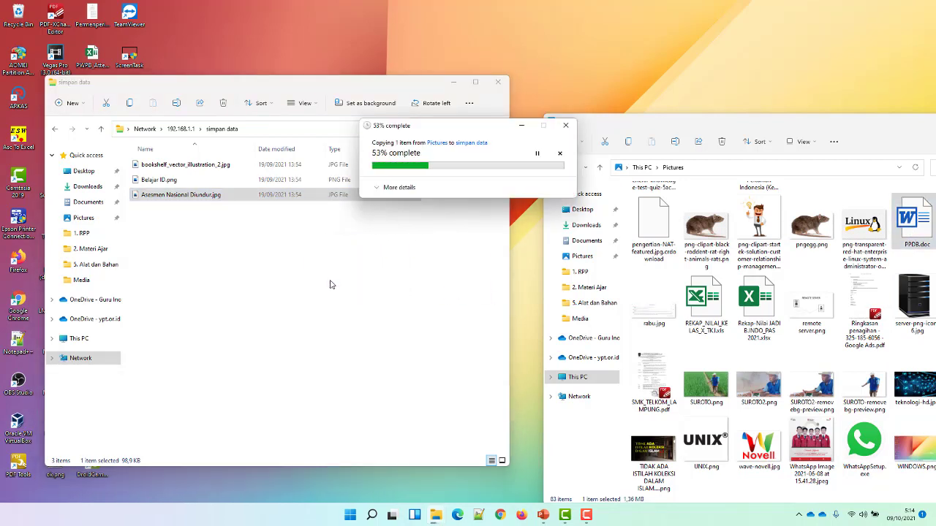
pyautogui.moveTo(864, 307); pyautogui.dragTo(208, 295)
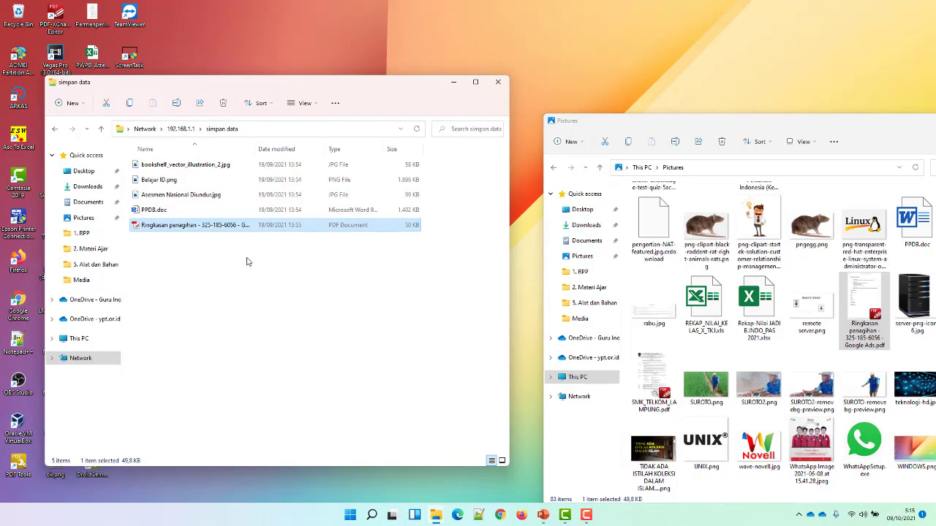
# Reopen simpan data to verify the five files, then close that window.
pyautogui.click(54, 129)
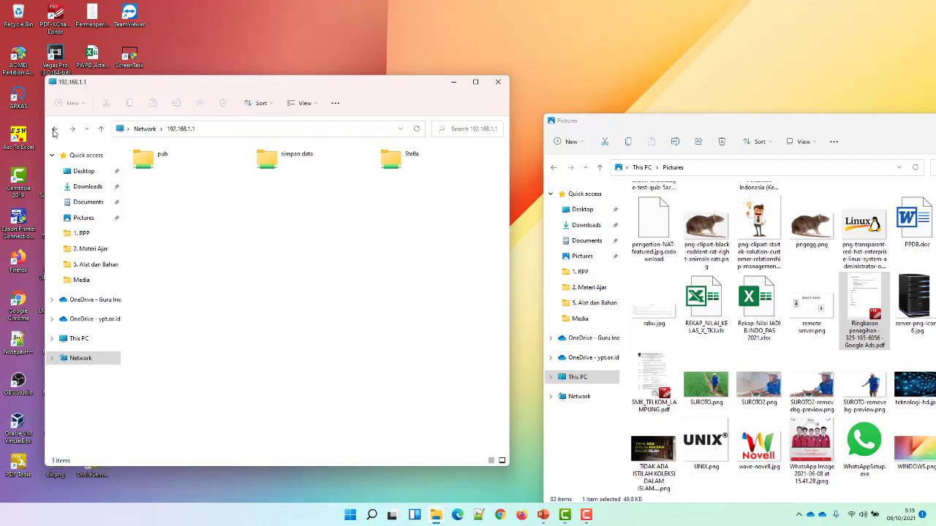
pyautogui.doubleClick(284, 168)
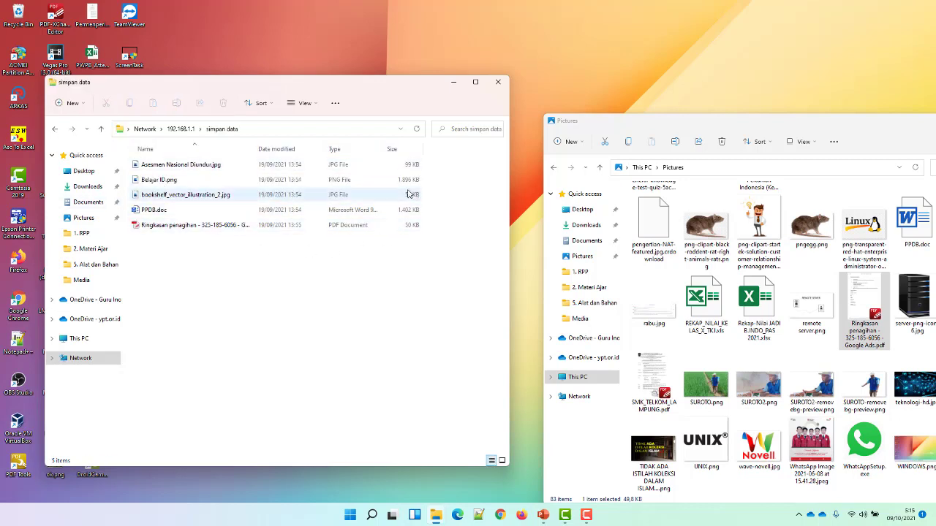
pyautogui.click(497, 81)
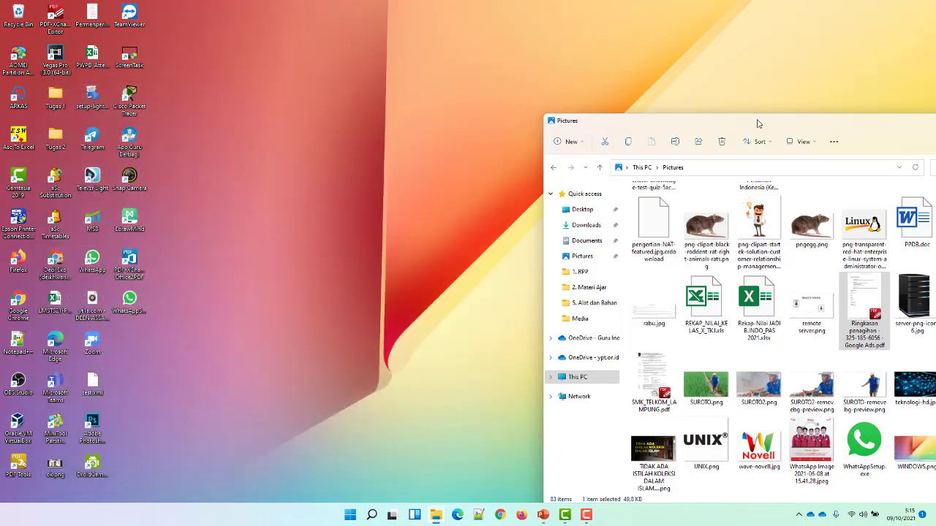
pyautogui.moveTo(756, 122); pyautogui.dragTo(355, 88)
# Browse to \\192.168.1.1 from the Run dialog, then cancel Browse and close Run.
pyautogui.click(380, 129)
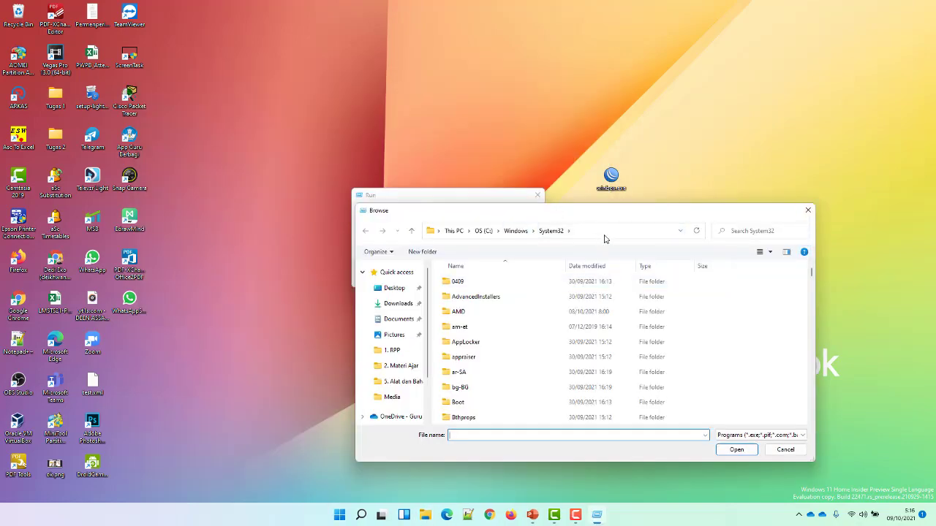
pyautogui.click(605, 237)
pyautogui.write('\\\\192.168.1.1')
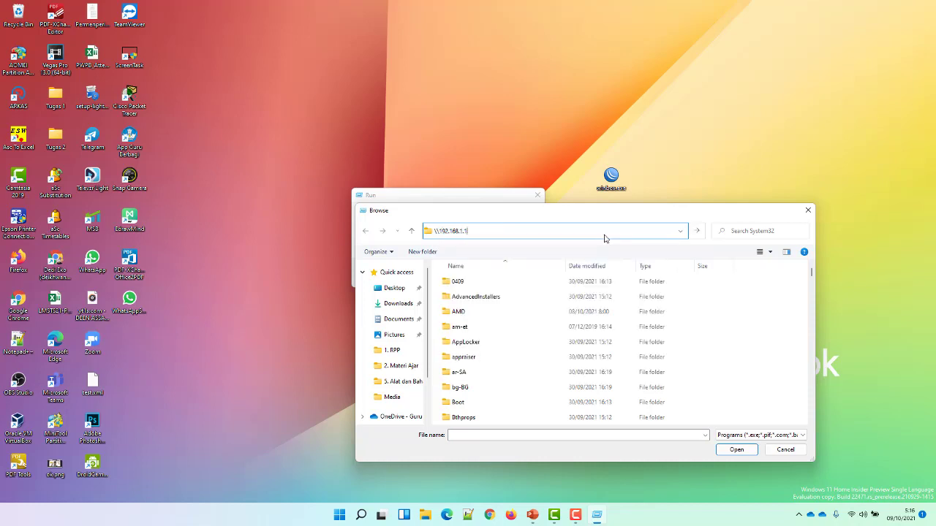
pyautogui.press('Return')
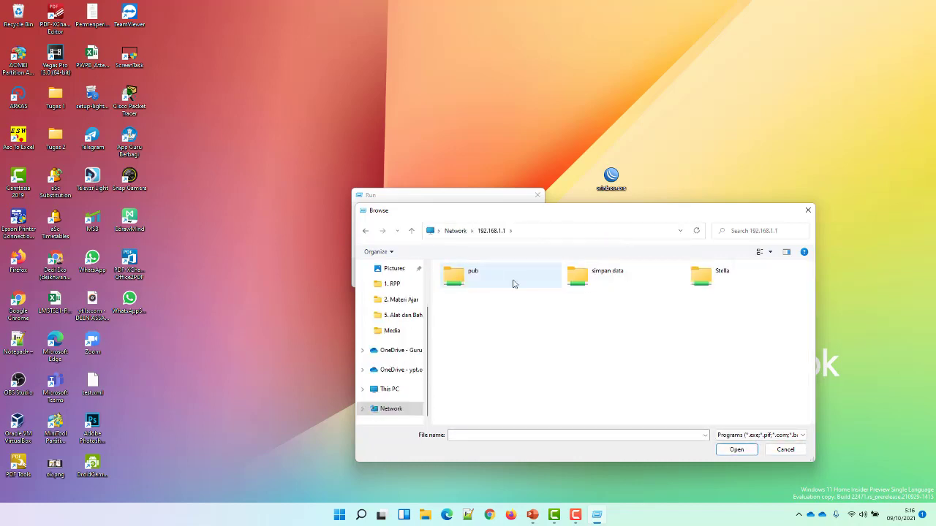
pyautogui.click(809, 212)
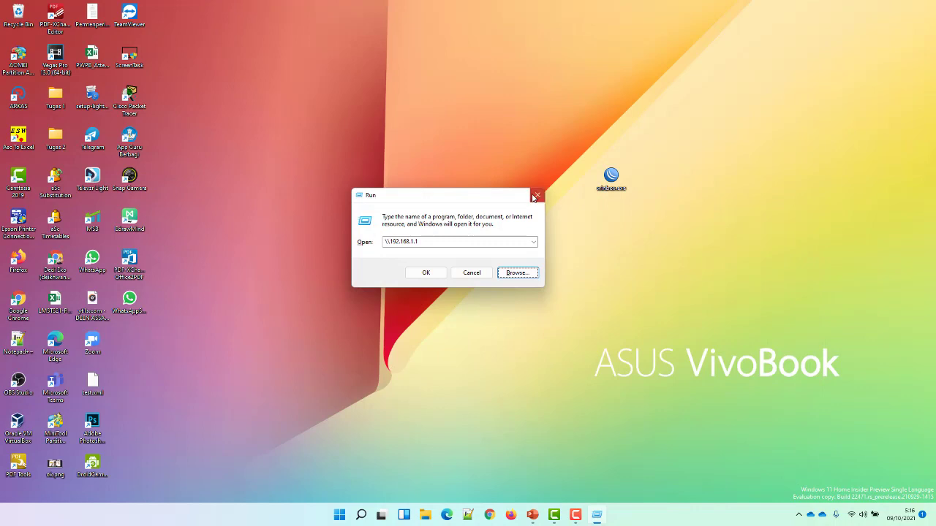
pyautogui.click(537, 195)
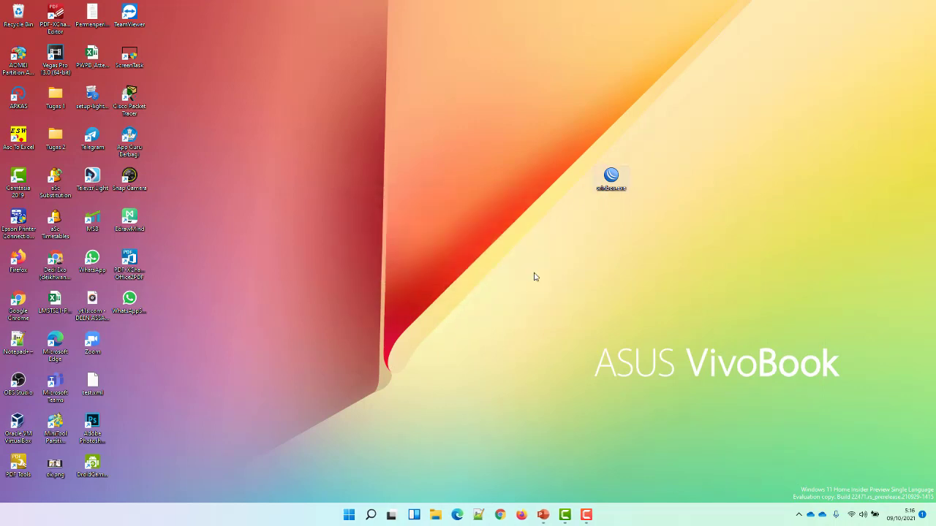
pyautogui.click(436, 516)
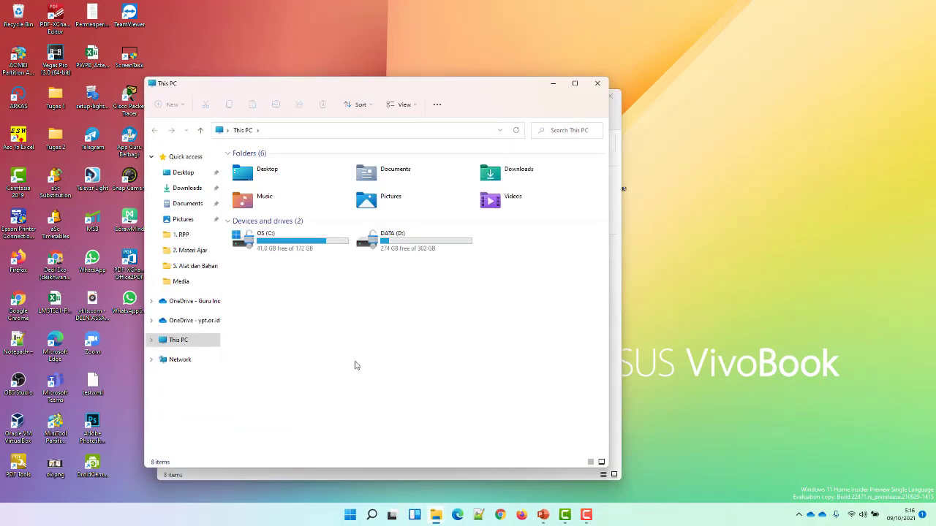
pyautogui.click(309, 132)
pyautogui.write('1')
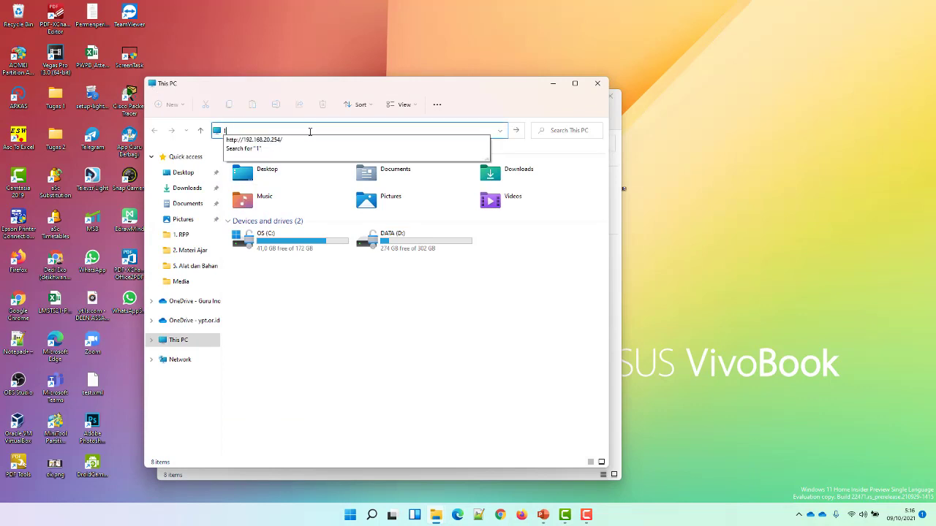
pyautogui.press('BackSpace')
pyautogui.write('\\\\')
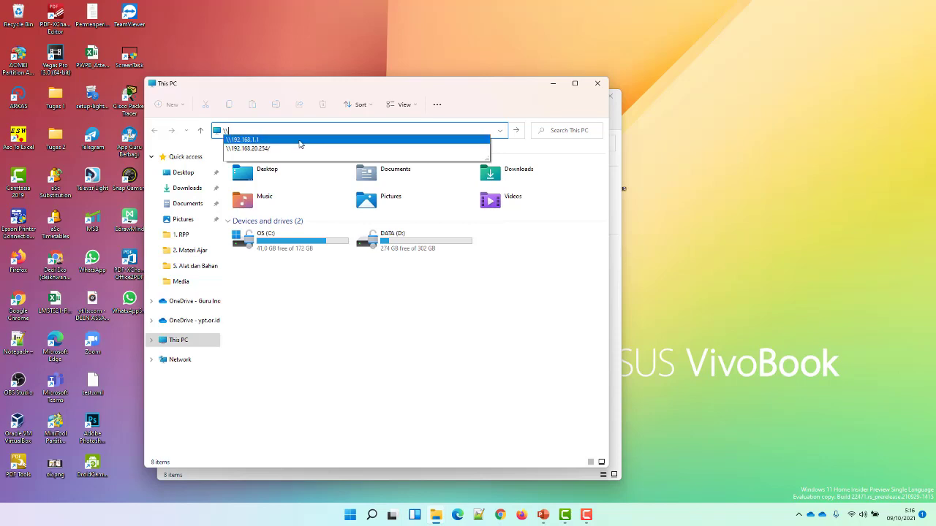
pyautogui.click(299, 143)
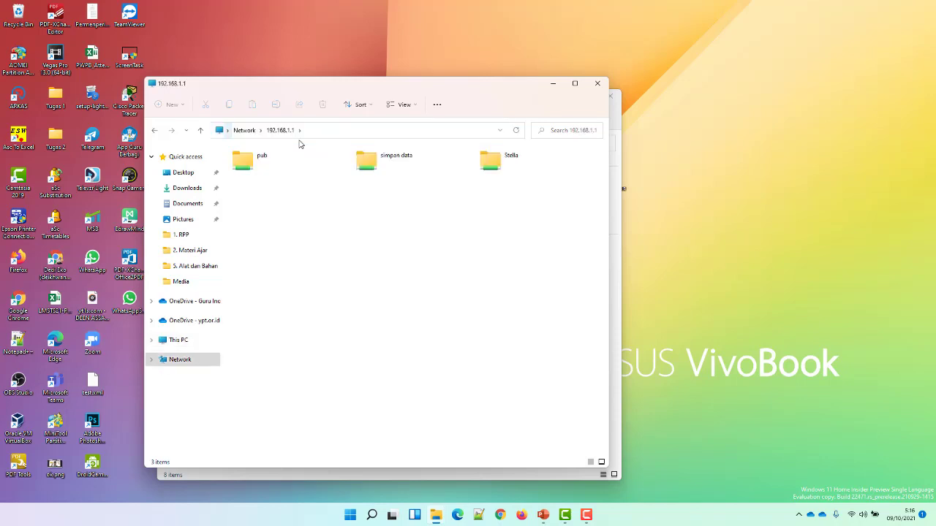
pyautogui.click(387, 166)
pyautogui.doubleClick(388, 166)
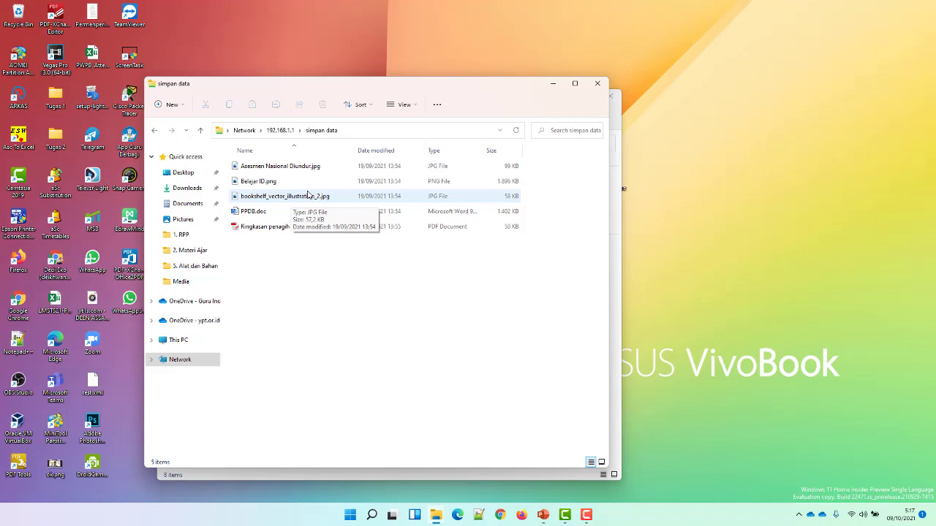
pyautogui.click(598, 83)
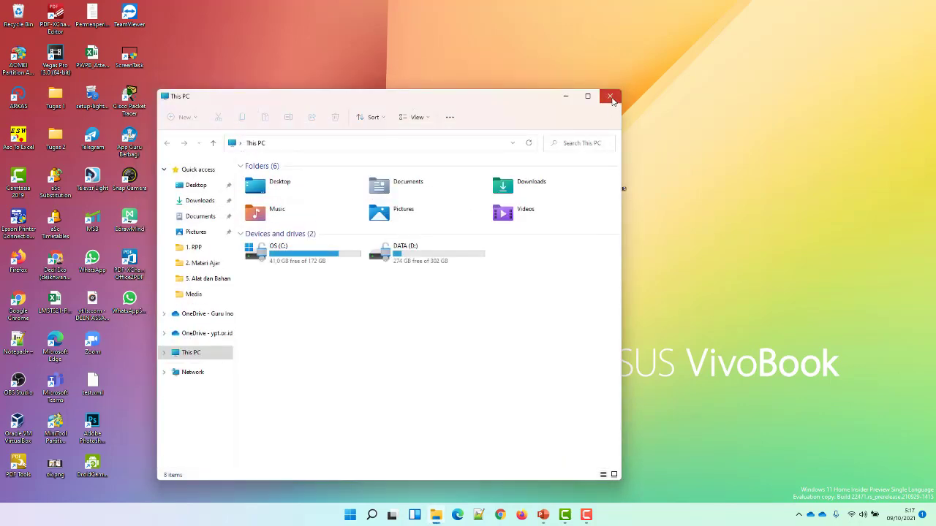
pyautogui.click(611, 98)
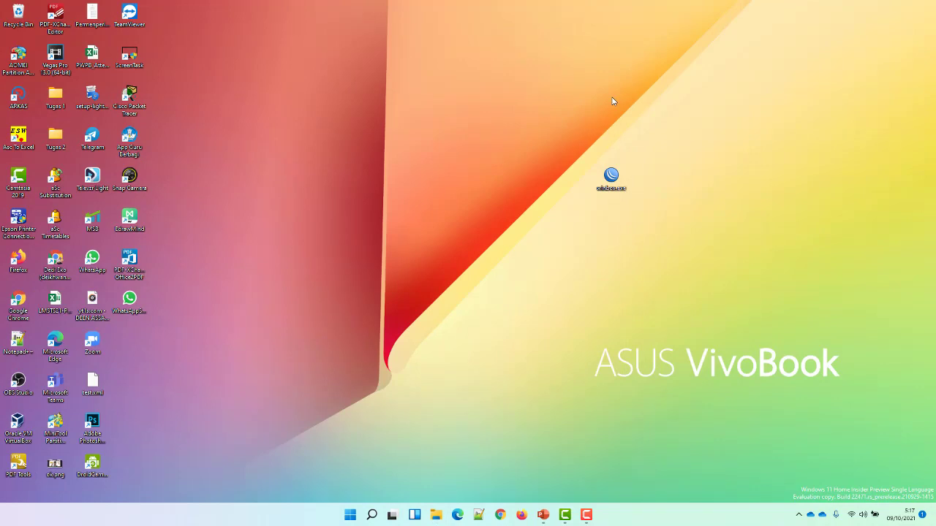
# Restore Camtasia Recorder from the taskbar and stop the capture.
pyautogui.press('XF86WebCam')
pyautogui.moveTo(583, 514)
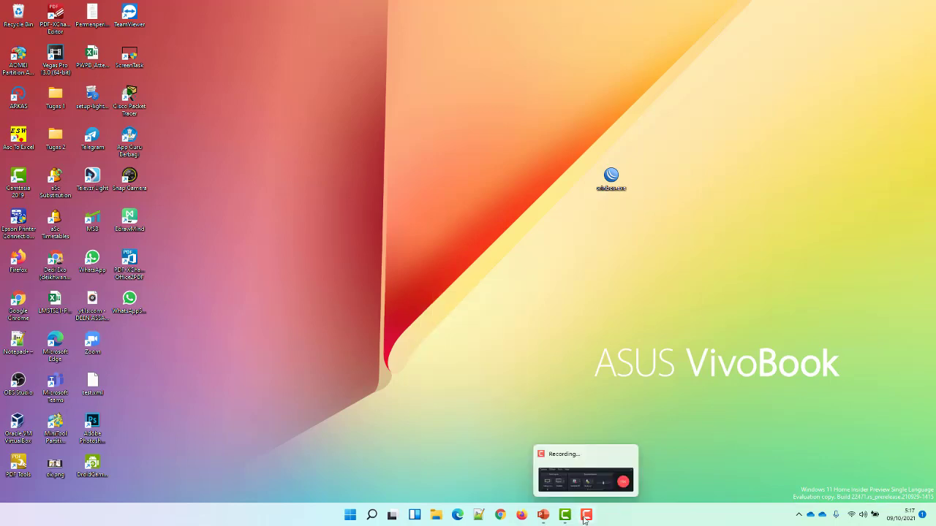
pyautogui.click(620, 479)
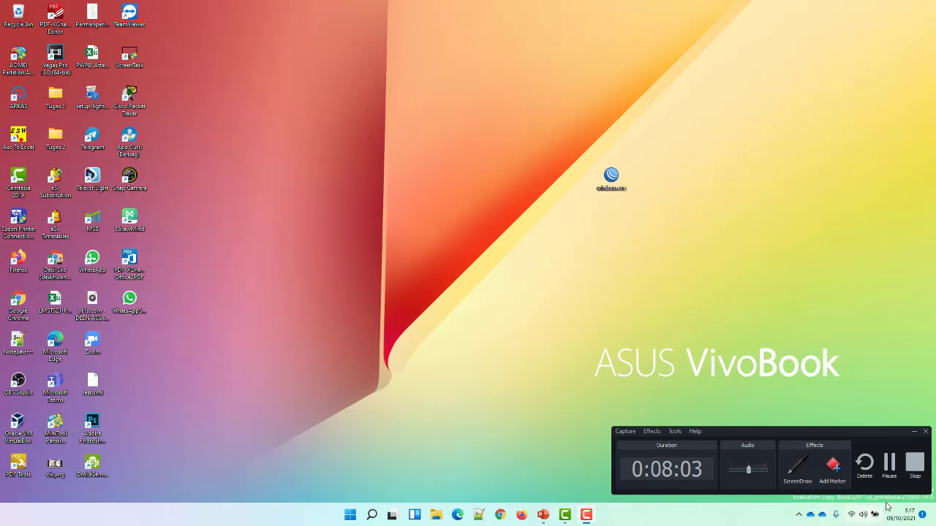
pyautogui.click(914, 462)
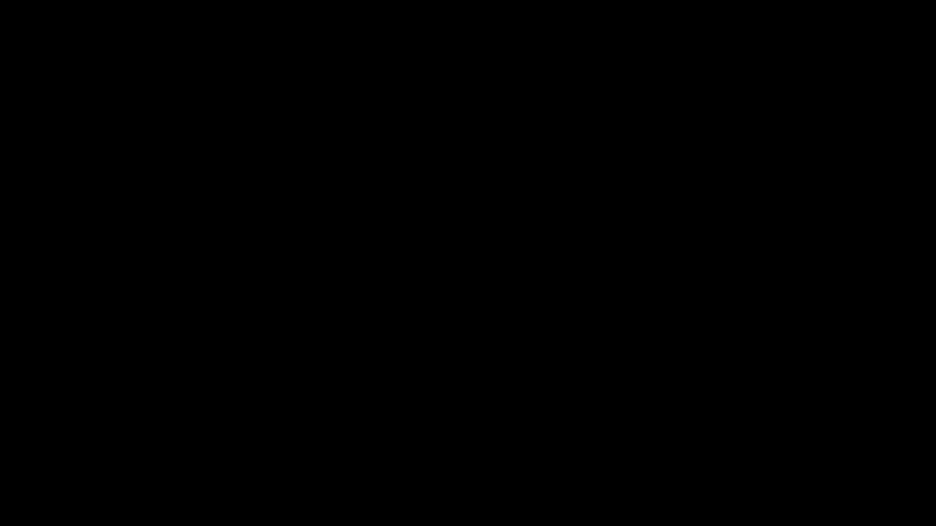